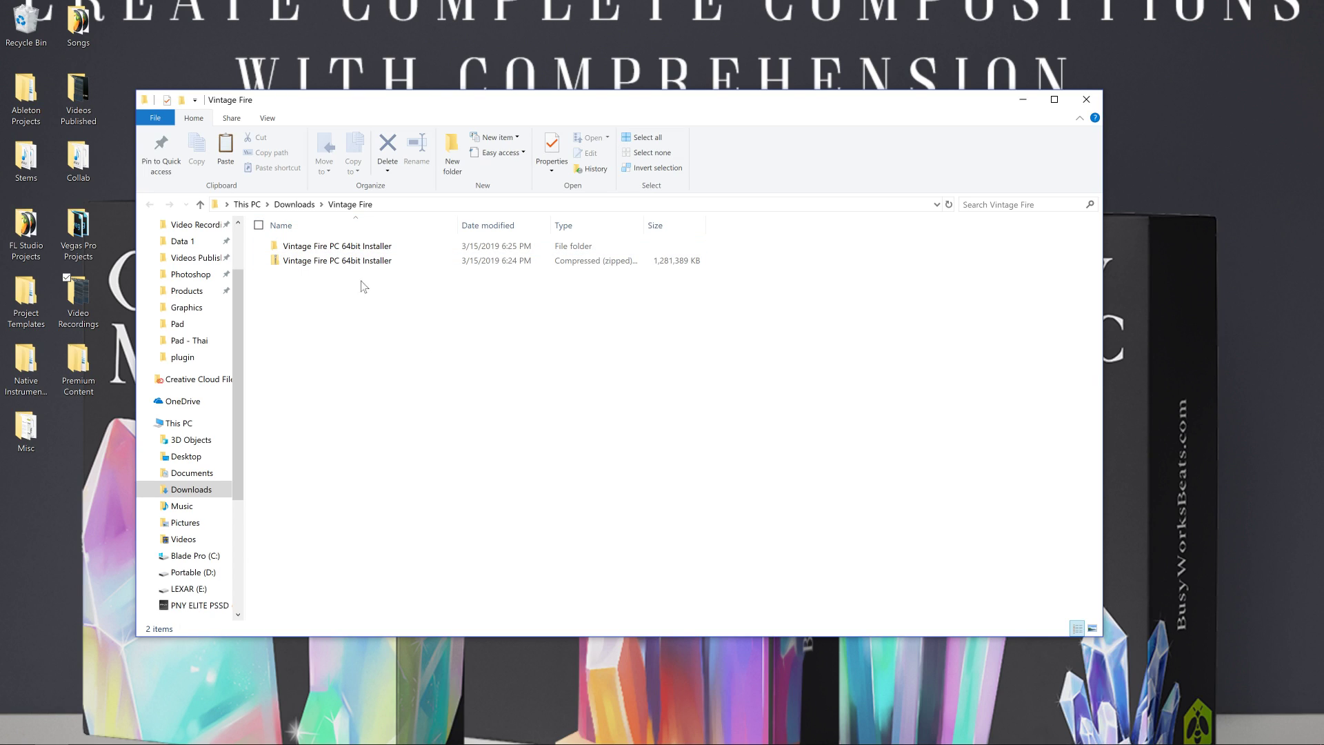
Select the zipped Vintage Fire installer in the Downloads\Vintage Fire folder
left_click(276, 259)
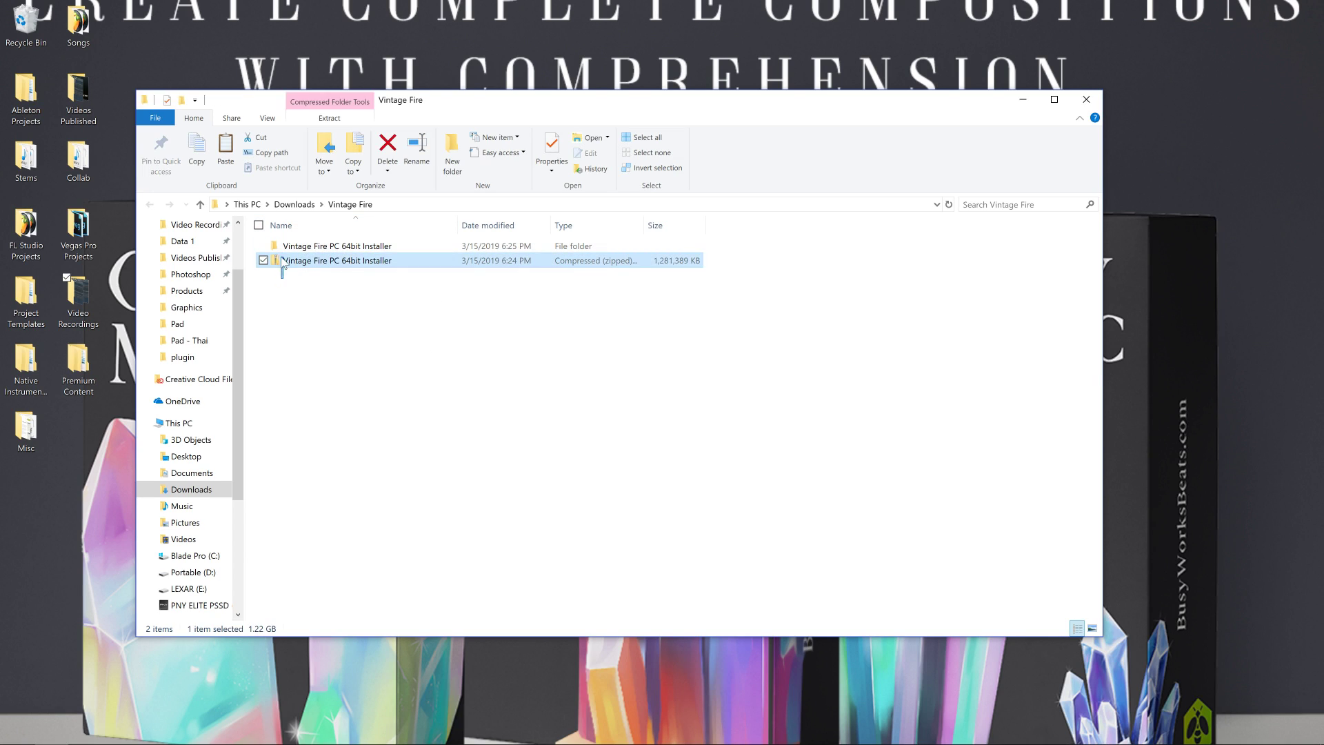
Open the zipped Vintage Fire PC 64bit Installer and start Extract all
left_click(345, 320)
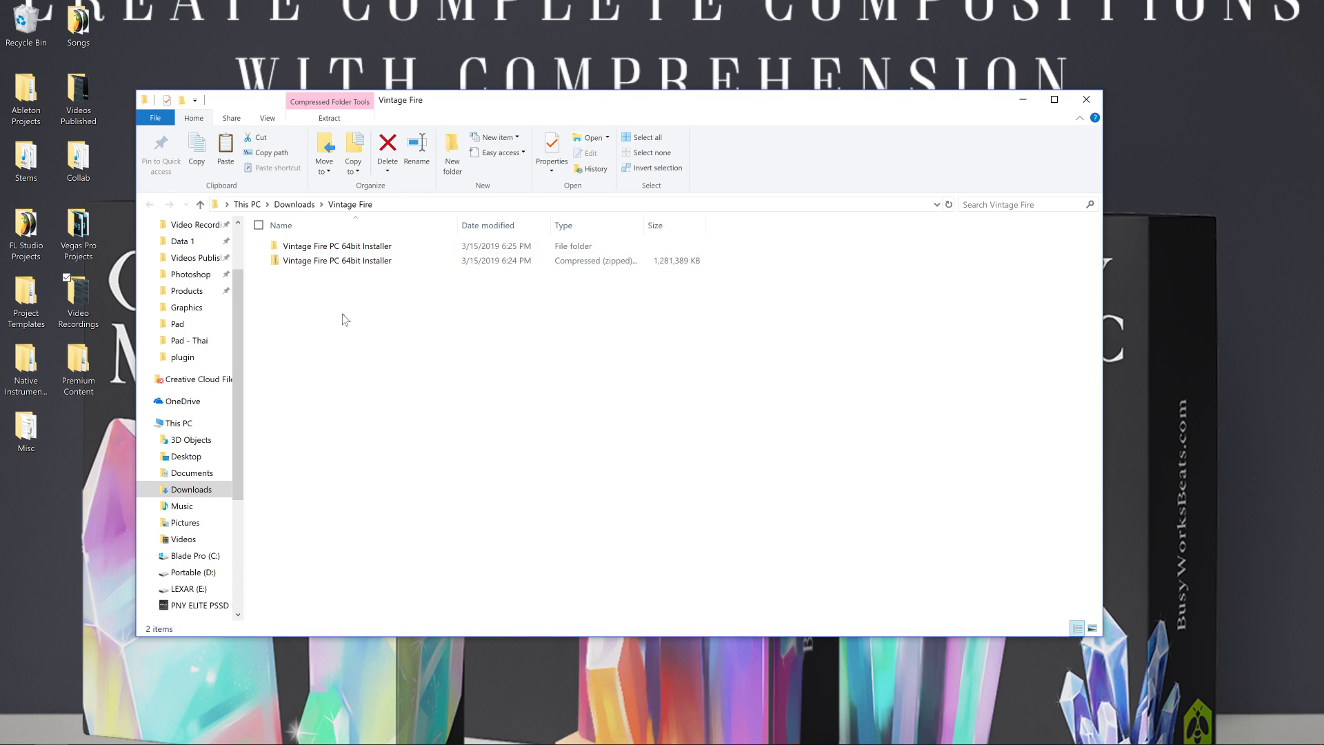
left_click(318, 264)
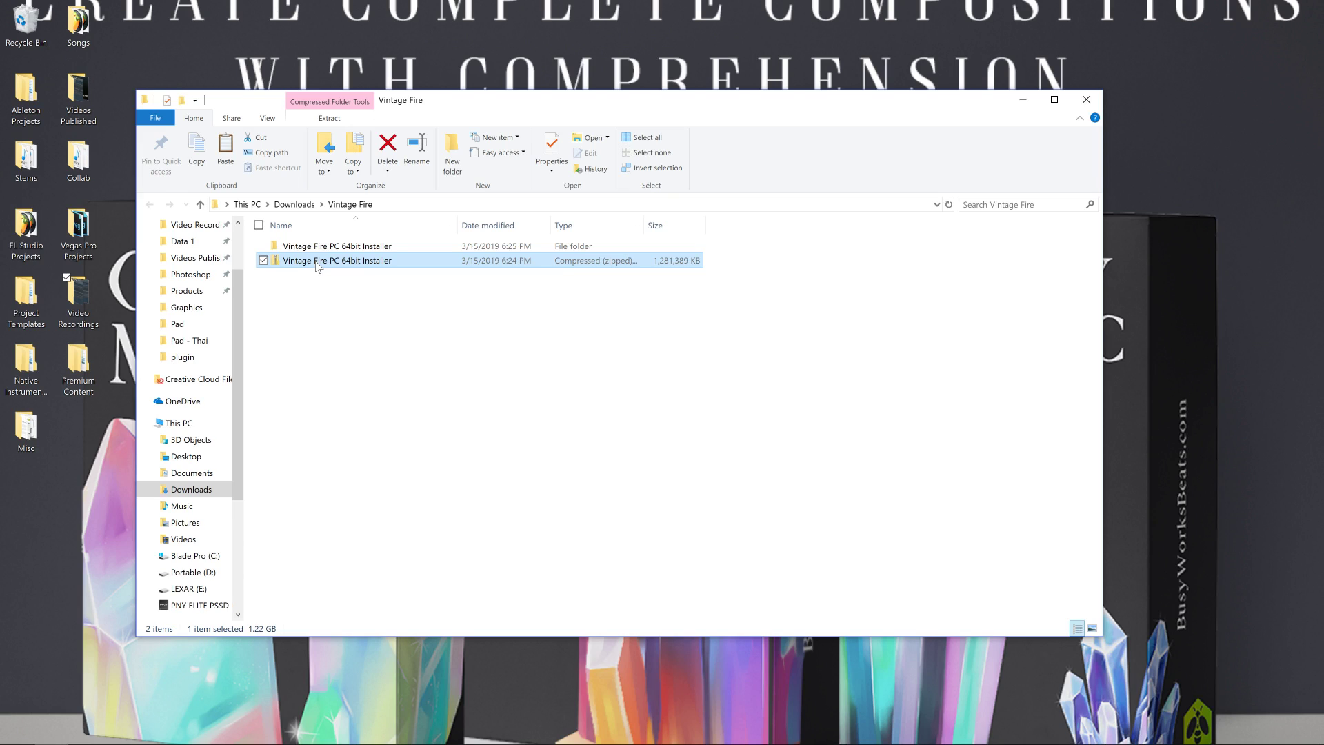
left_click(318, 284)
left_click(314, 262)
left_click(322, 273)
double_click(317, 263)
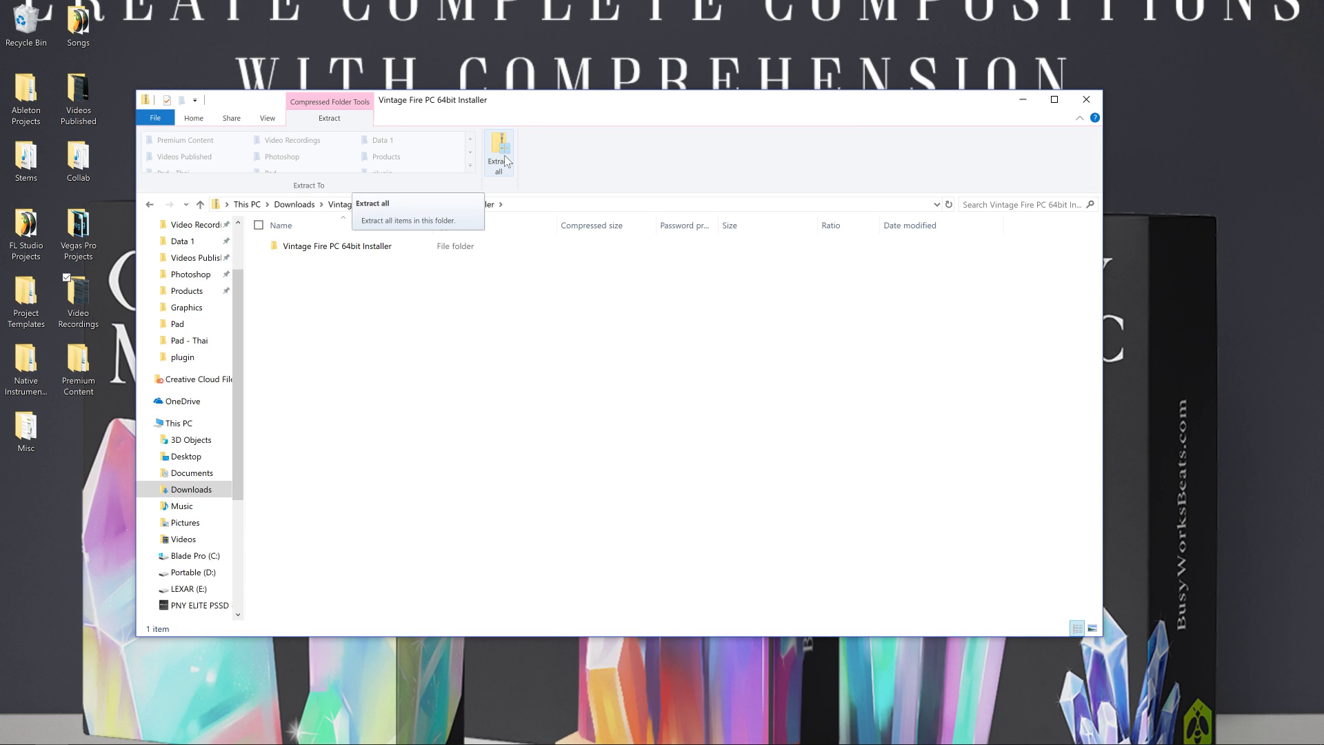
left_click(503, 155)
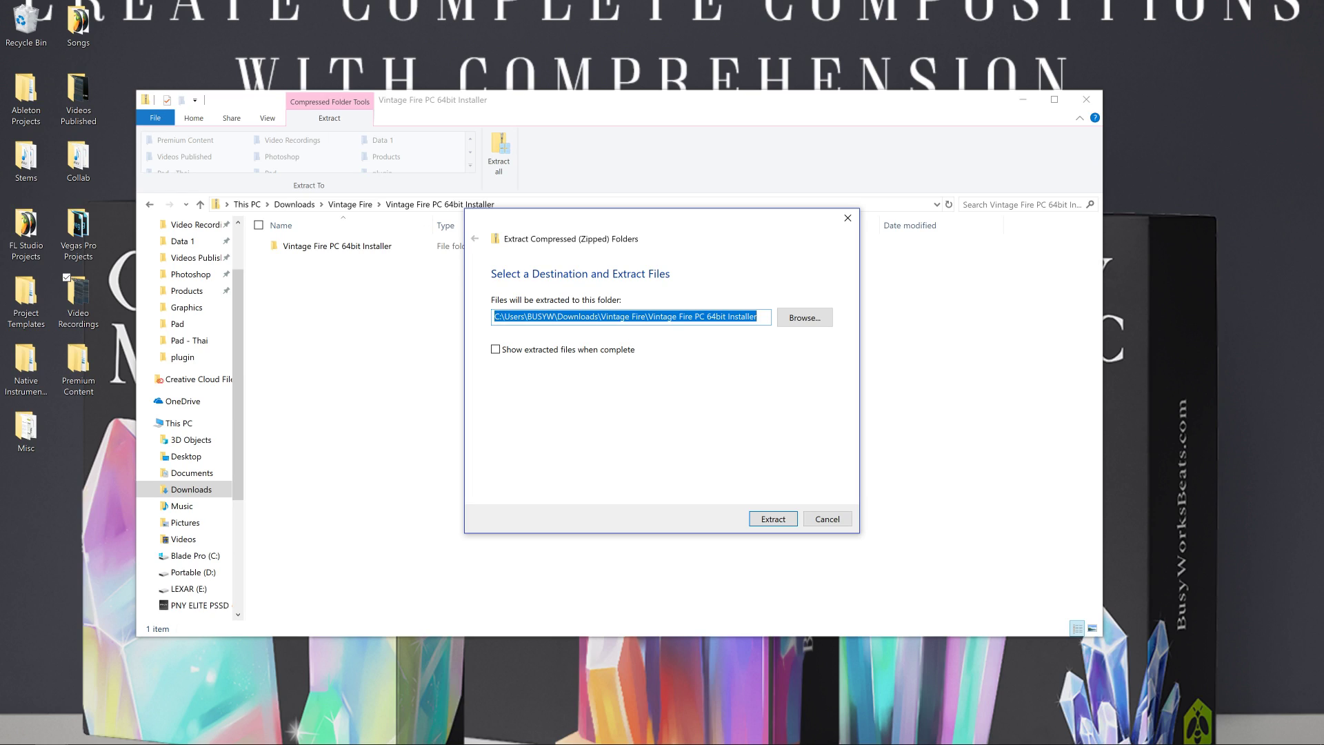
Cancel the extraction, go back, and open the unzipped Vintage Fire PC 64bit Installer folder
left_click(843, 526)
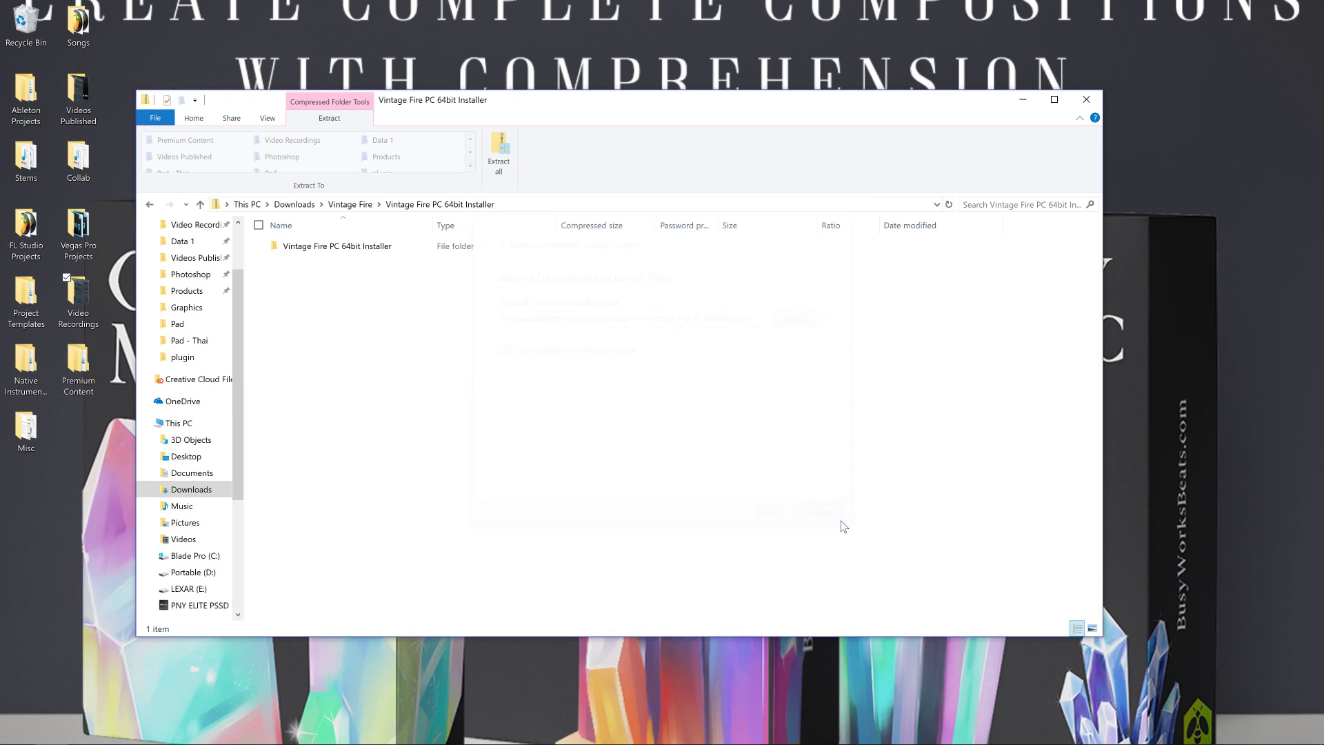
key("alt+Left")
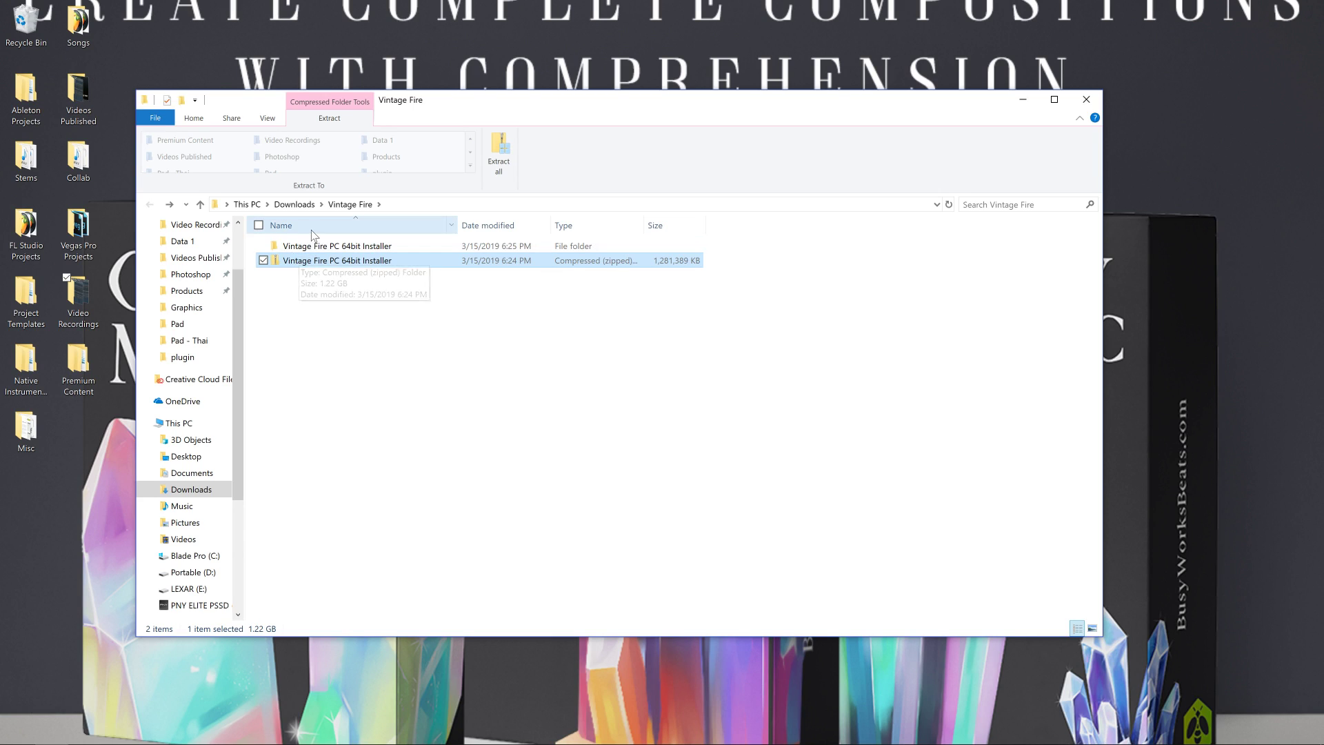
double_click(298, 246)
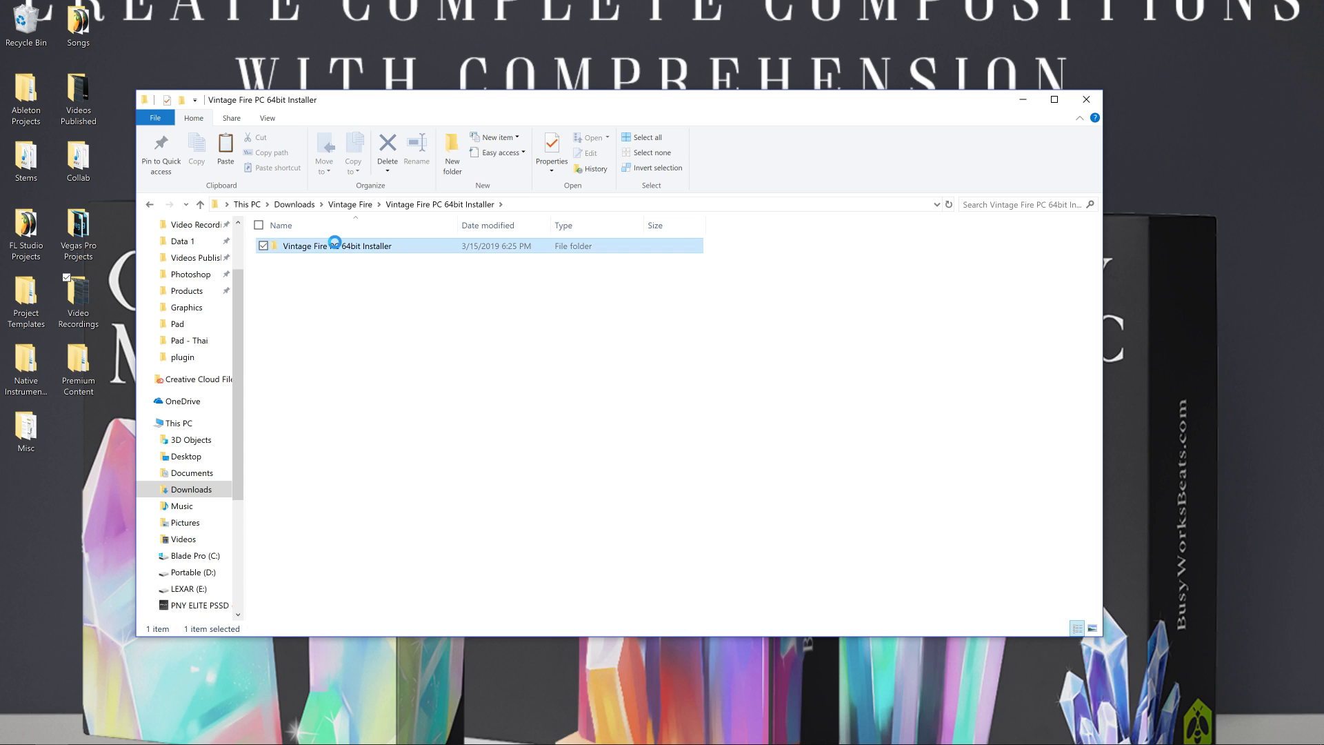
Open the inner installer folder and run Vintage Fire Setup 64bit
double_click(335, 247)
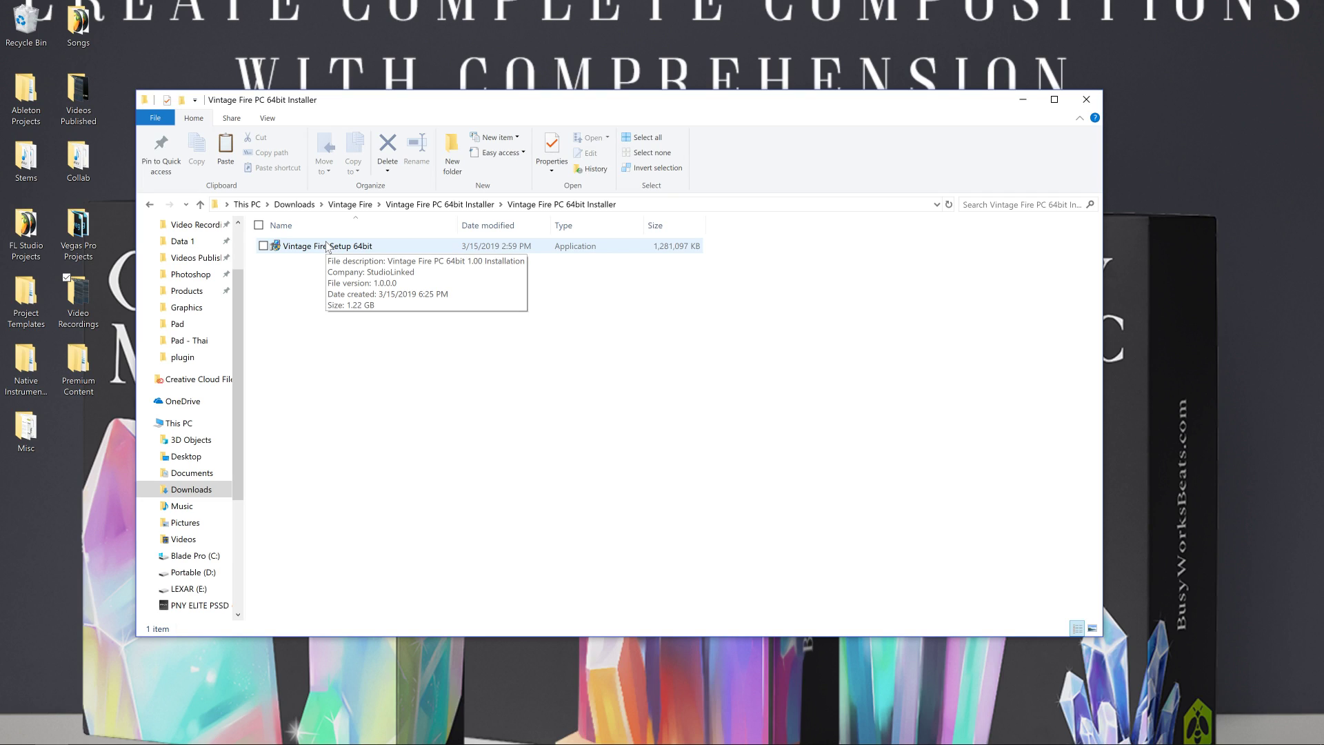
double_click(326, 246)
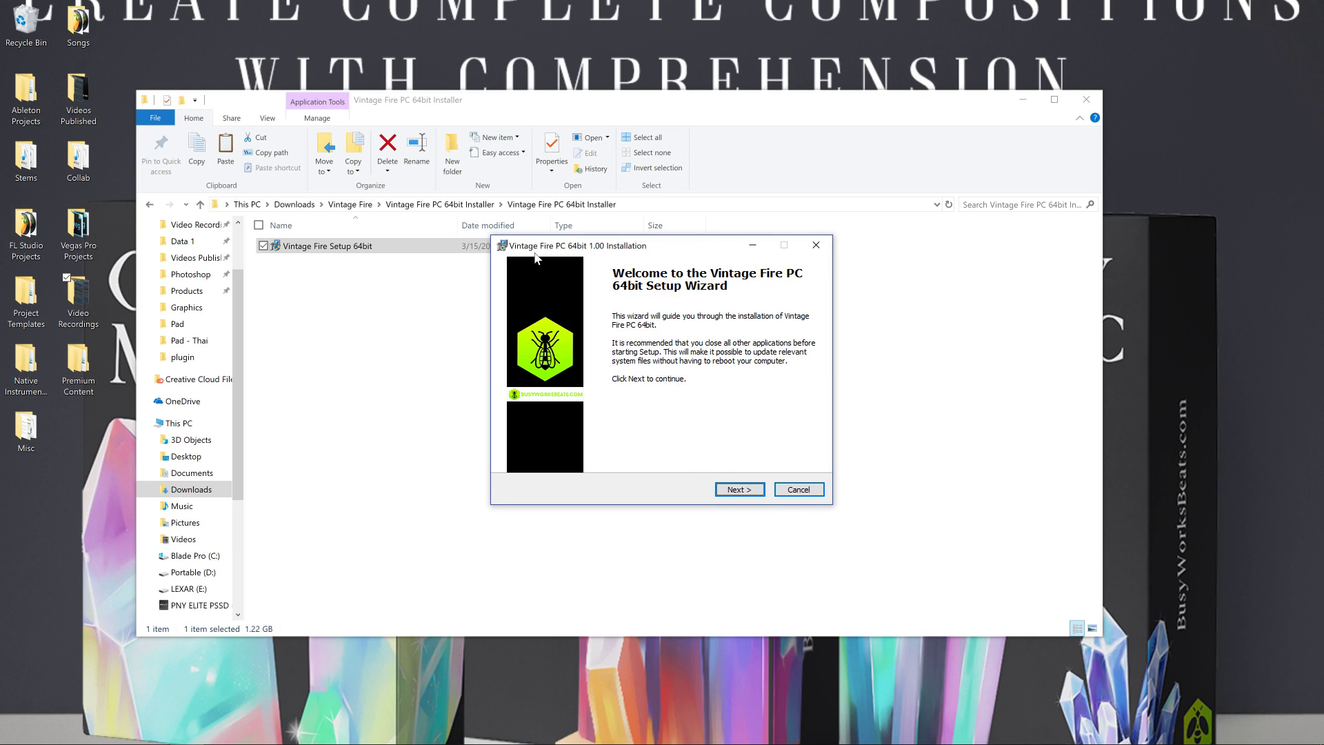
Accept the Vintage Fire licence and install it to the default destination folder
left_click_drag(534, 249, 512, 279)
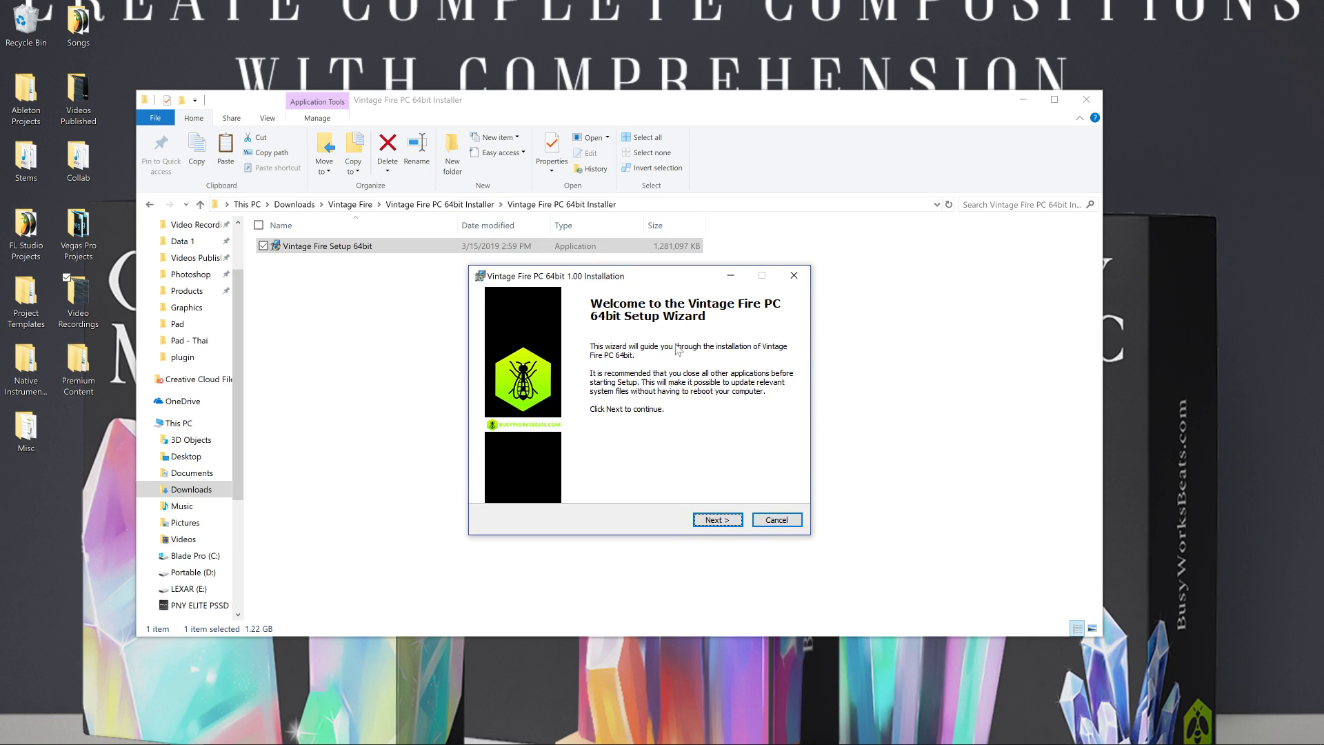
left_click(703, 519)
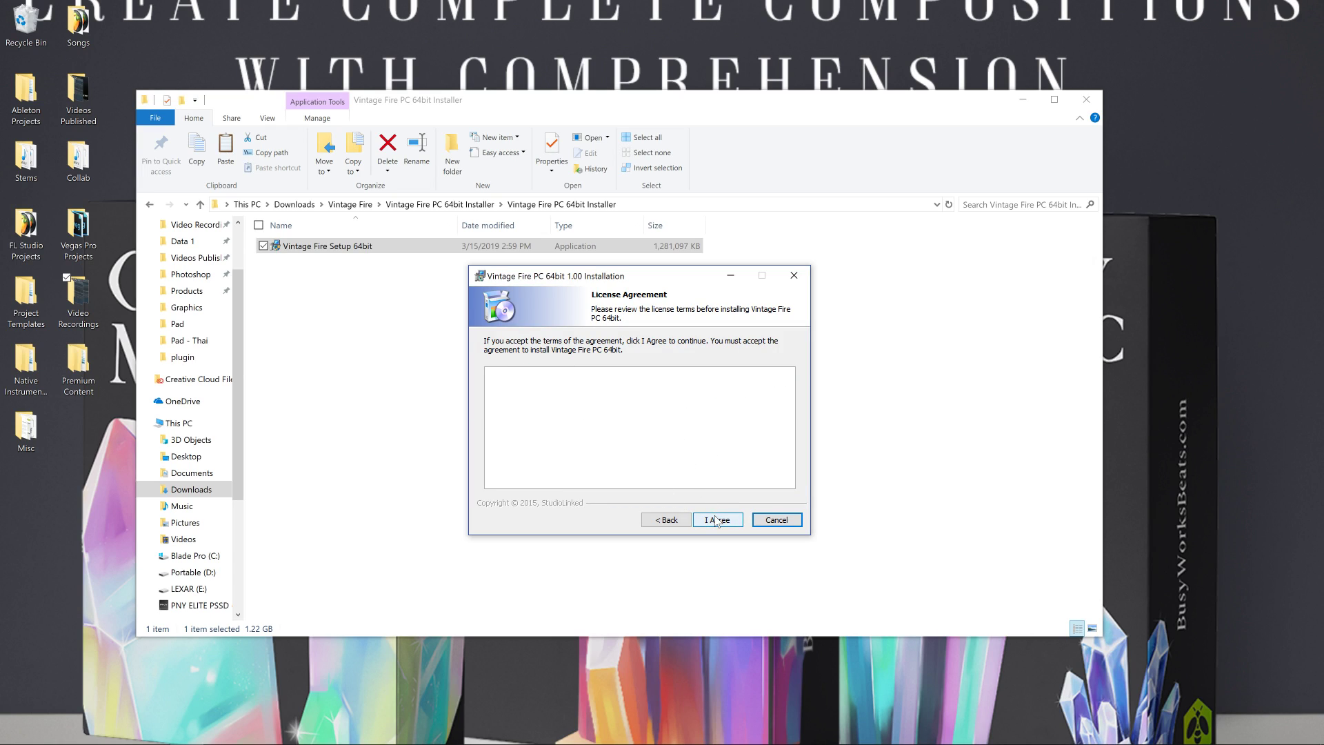
left_click(718, 521)
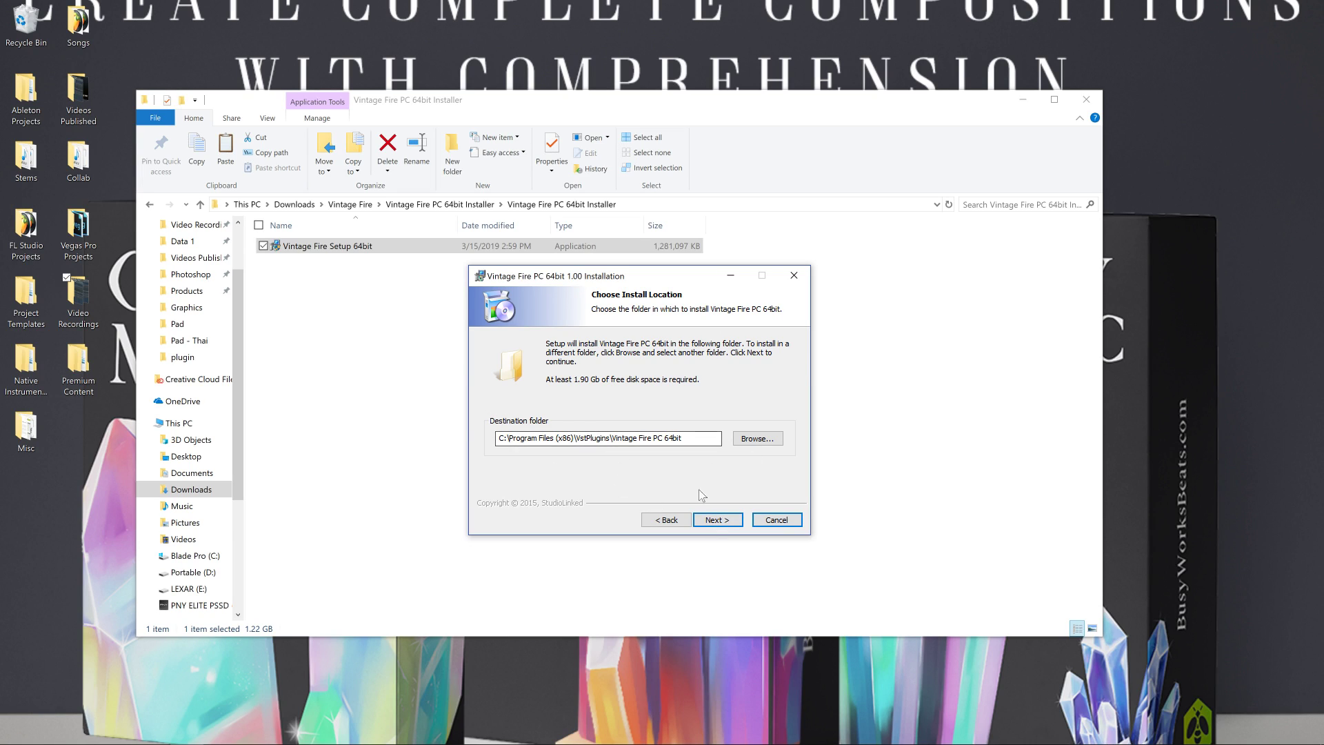
left_click(716, 520)
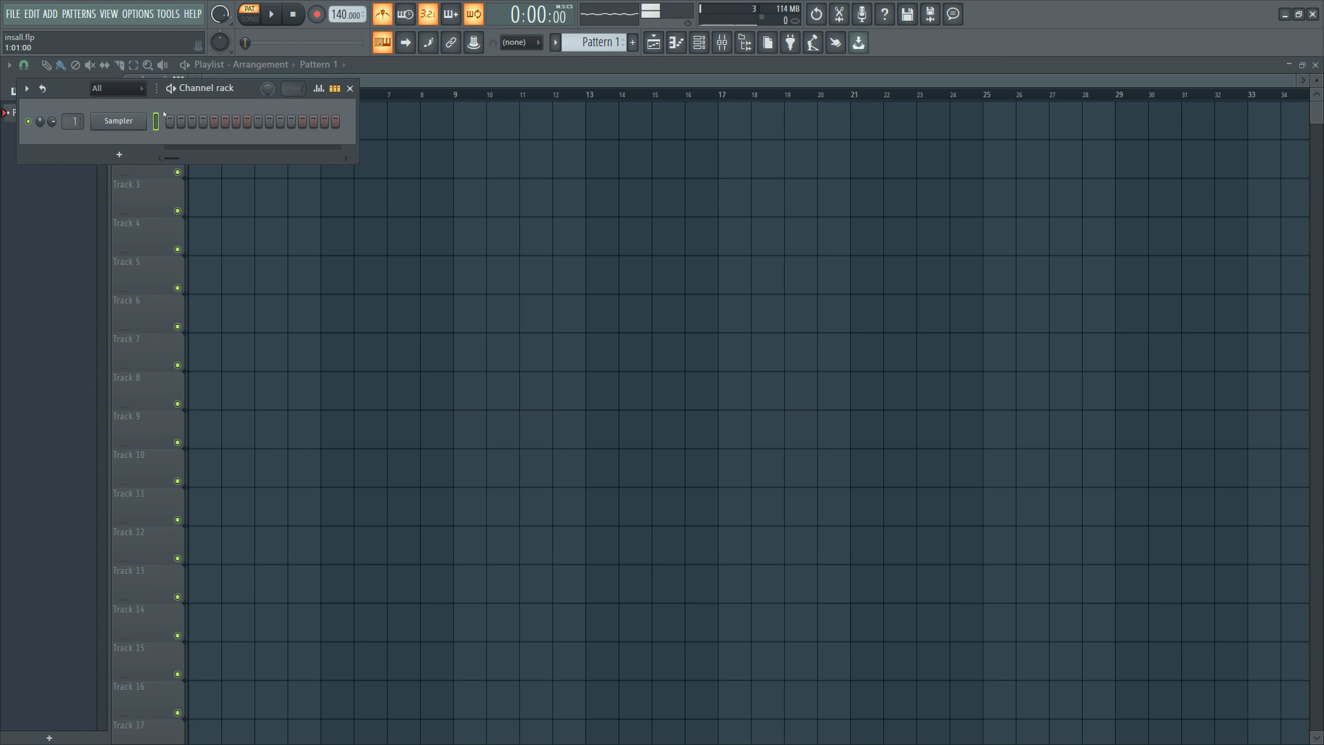
Open Manage plugins from FL Studio's OPTIONS menu
left_click(140, 20)
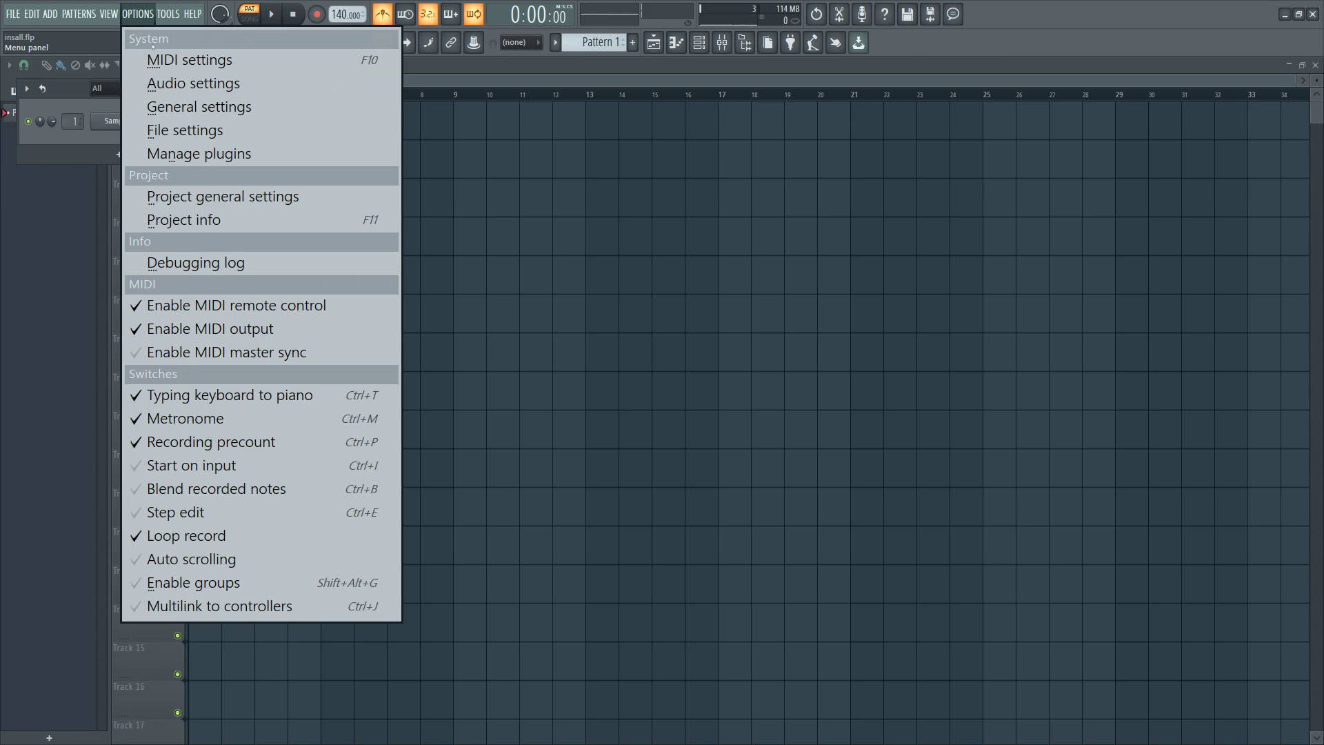
left_click(224, 154)
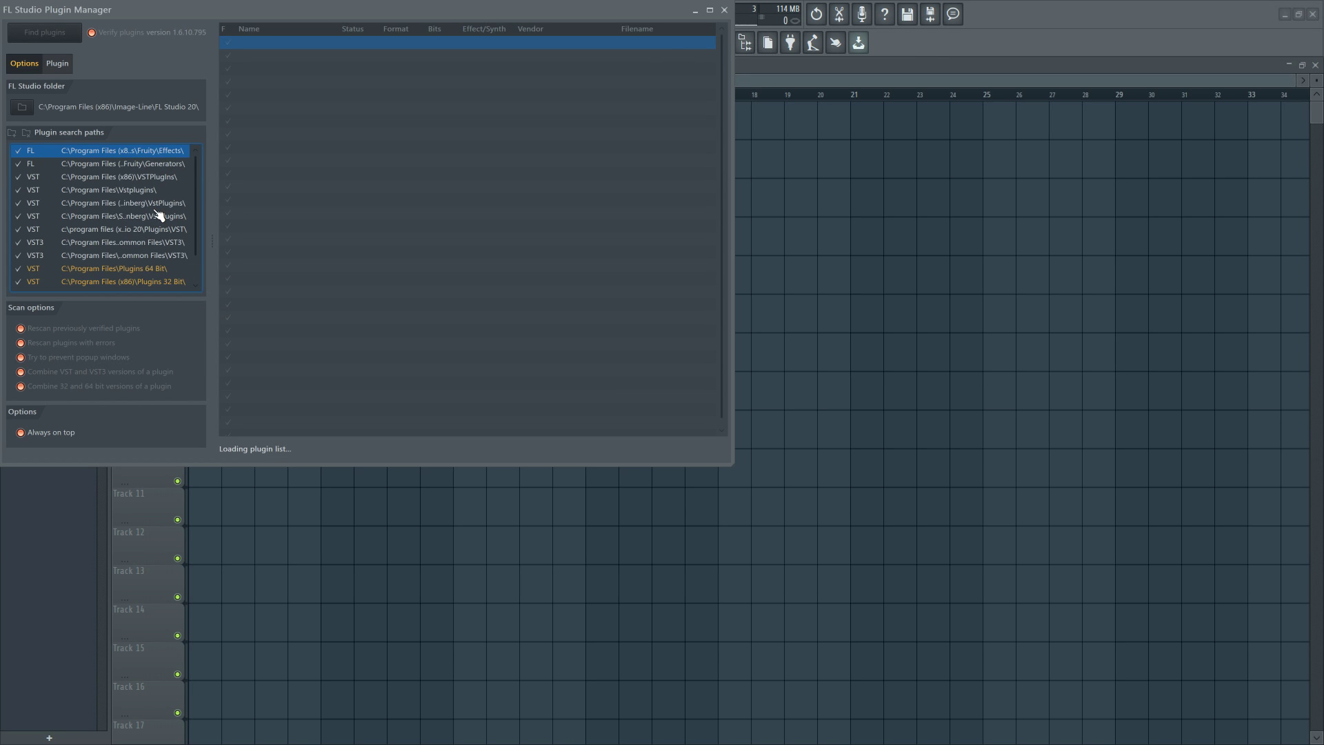
Add the Vstplugins folder under C:\Program Files (x86)\Waves as a plugin search path
scroll(138, 221, "up", 2)
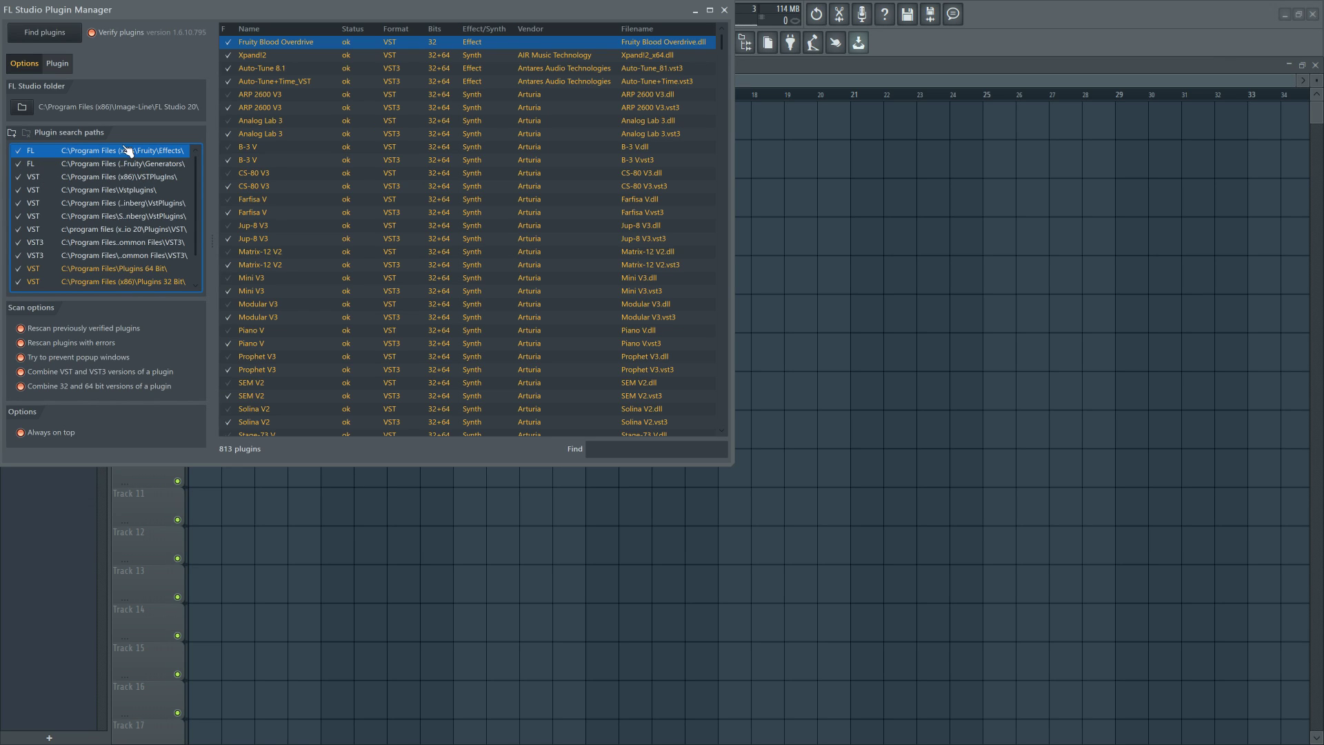
left_click(15, 133)
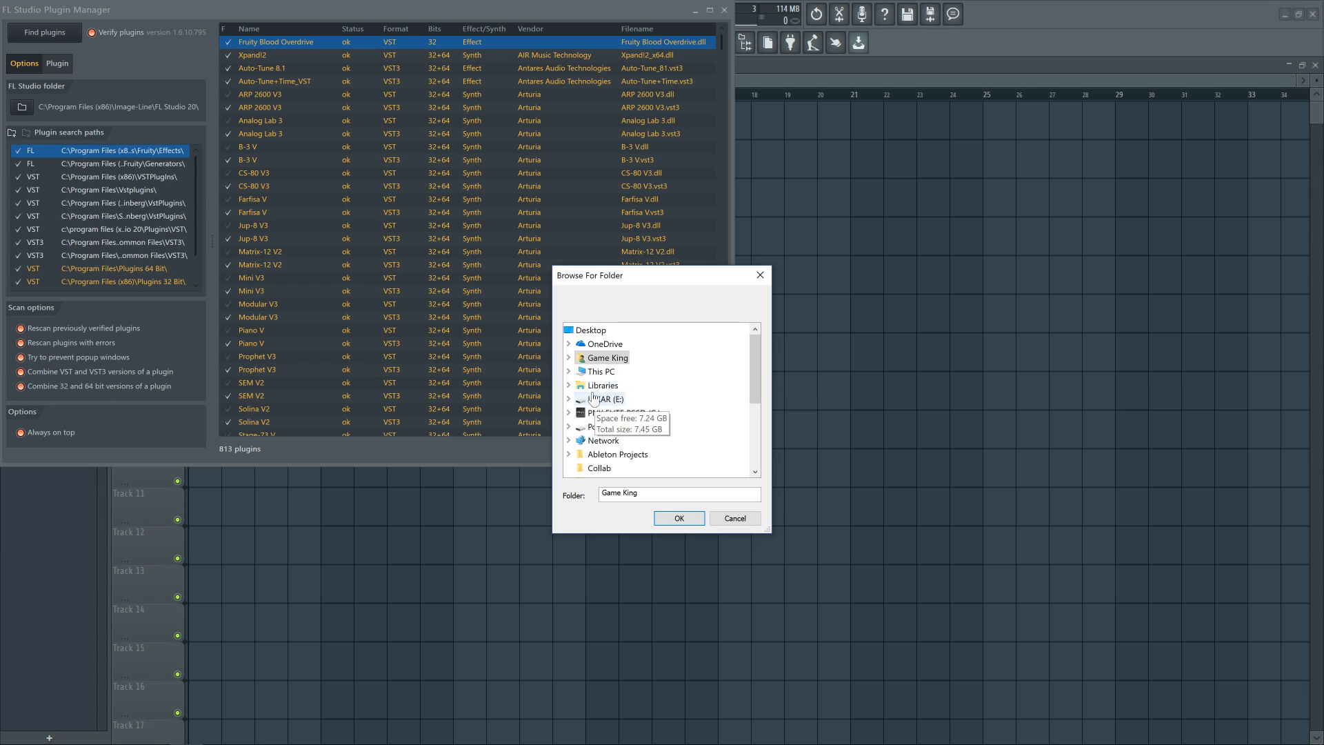
left_click(568, 373)
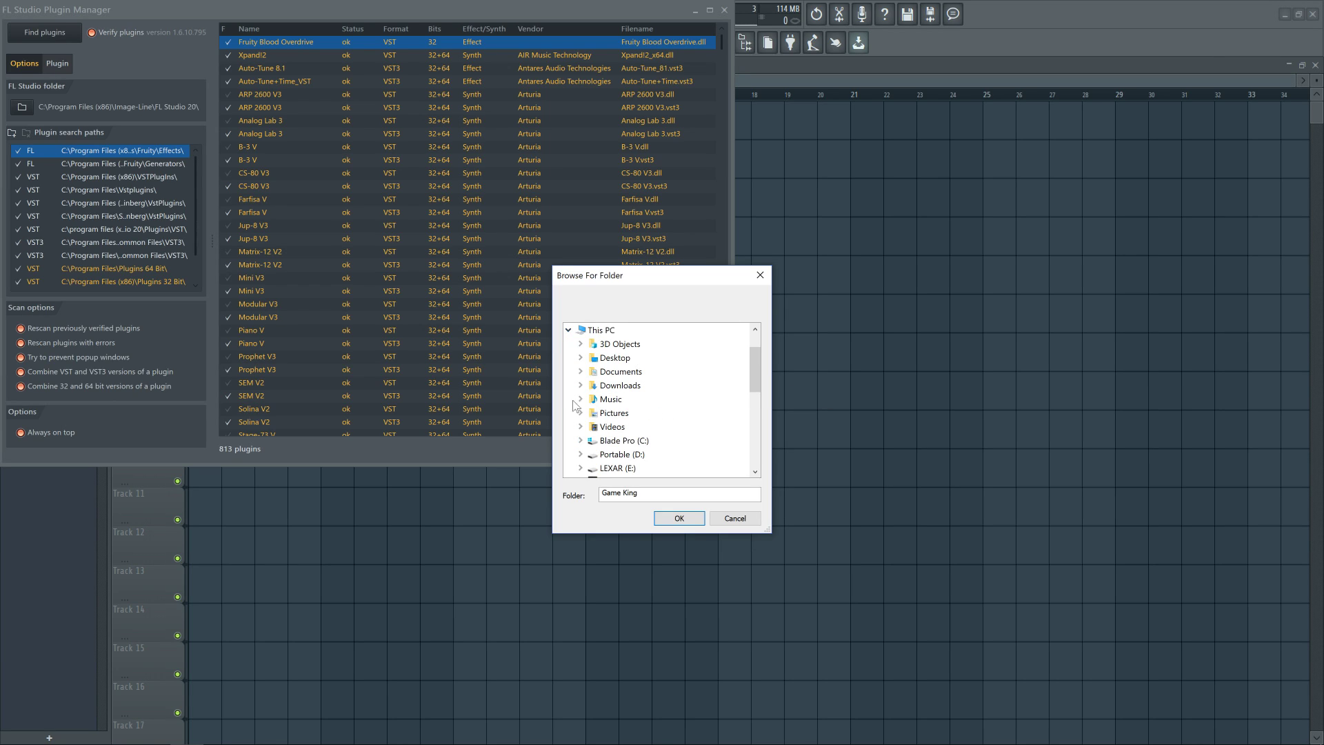
left_click(580, 441)
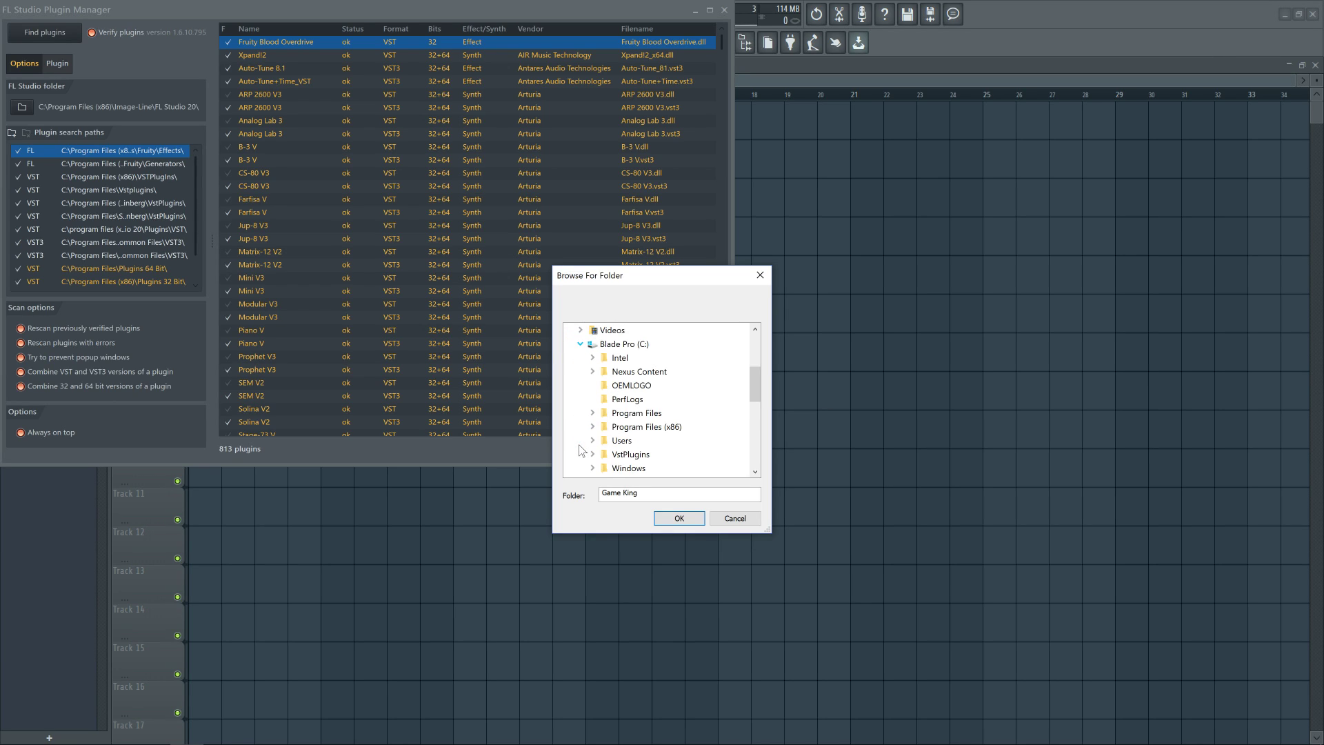
left_click(597, 414)
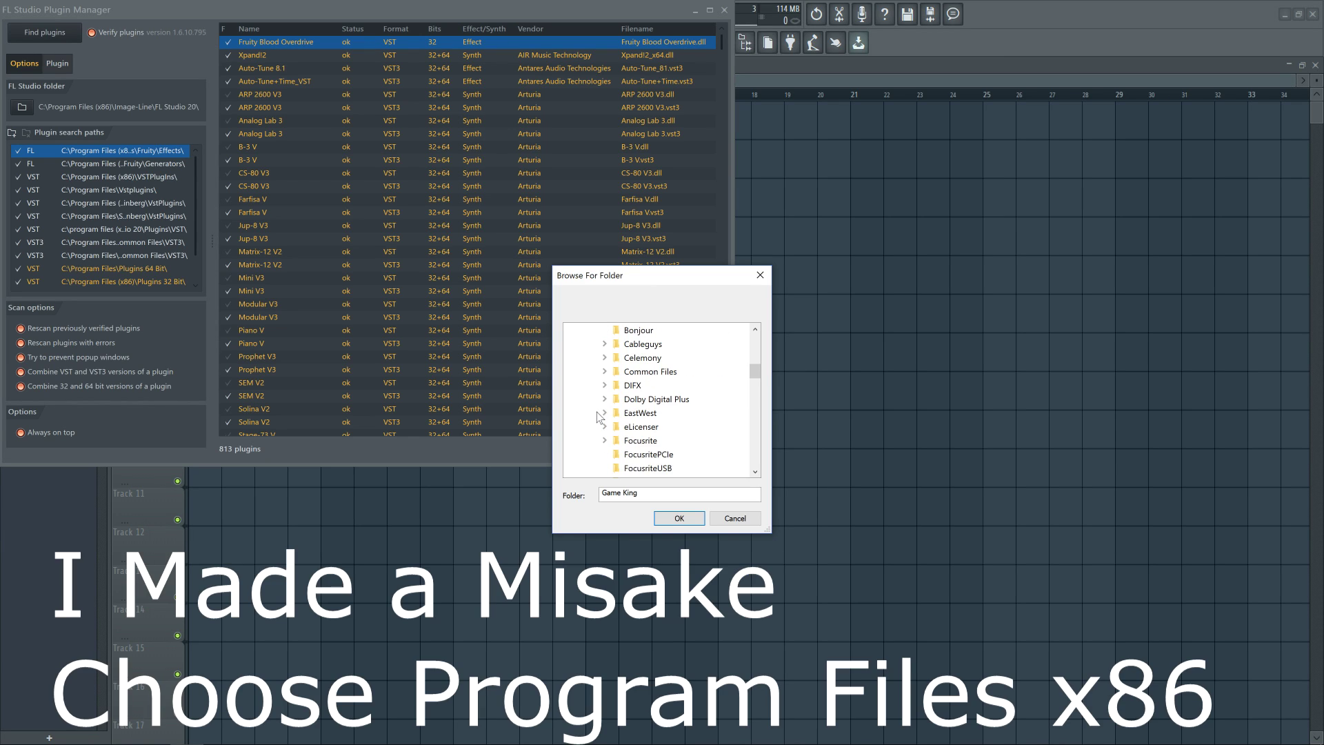
scroll(598, 414, "down", 12)
scroll(597, 420, "down", 3)
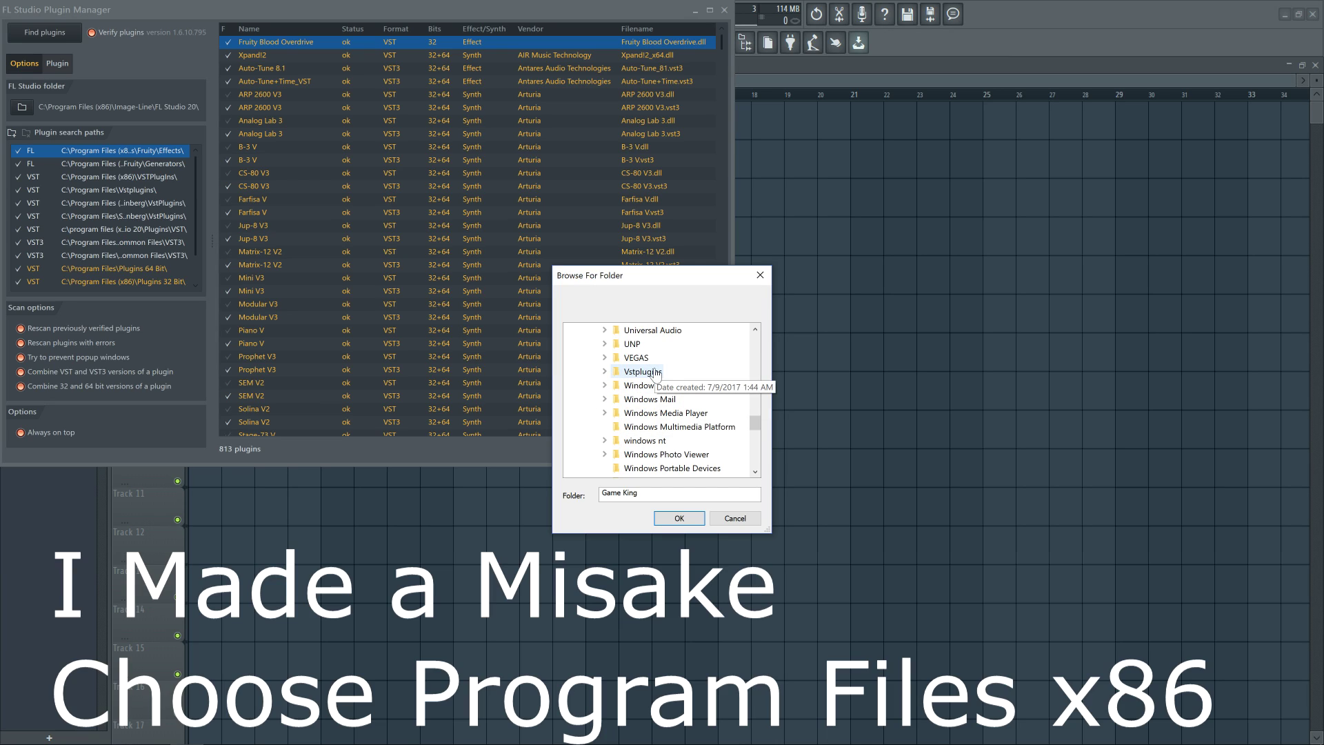
double_click(642, 372)
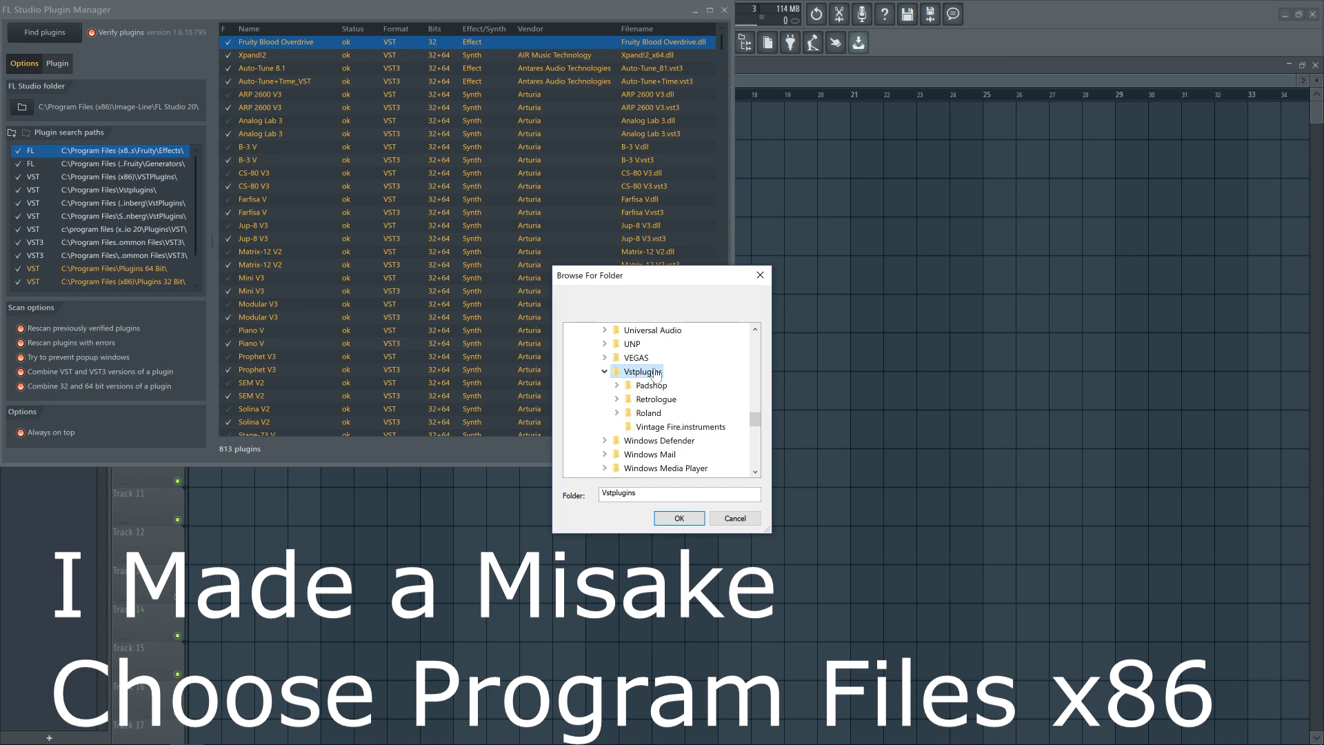
left_click(679, 518)
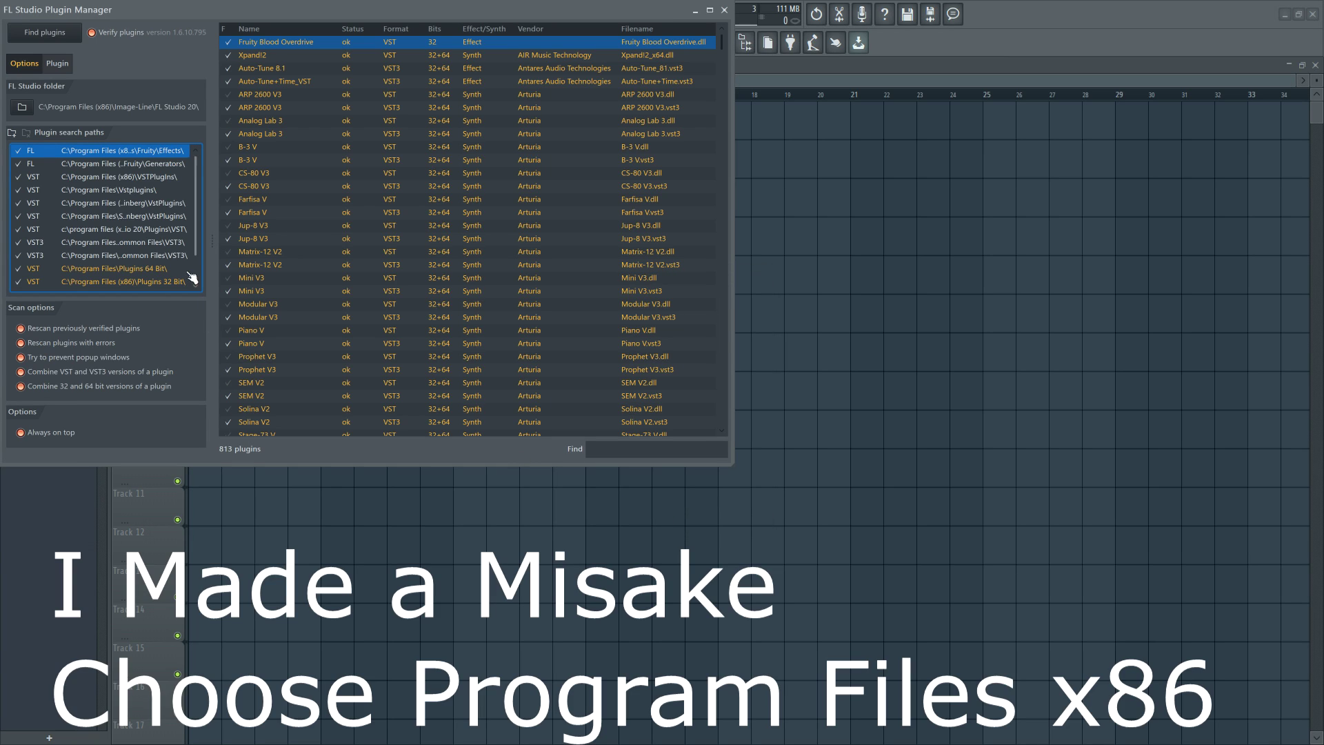
scroll(128, 257, "down", 1)
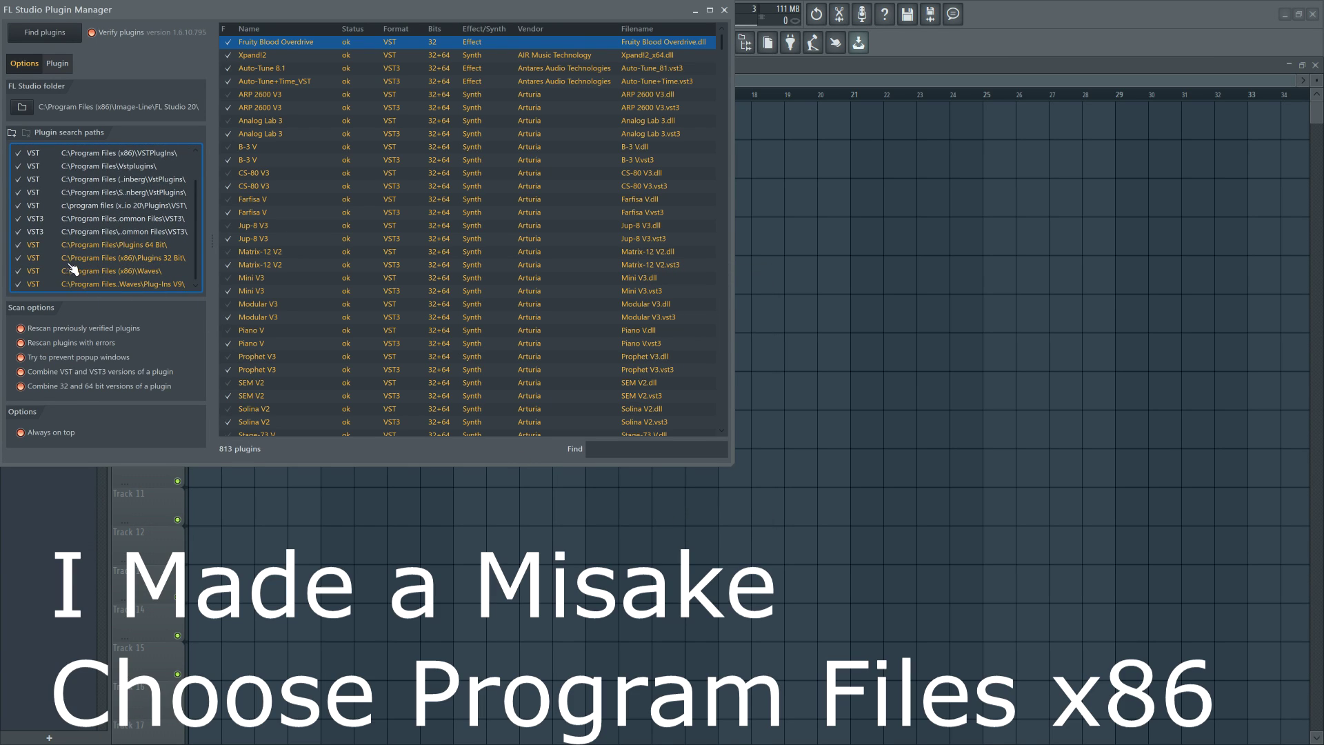
scroll(72, 267, "up", 2)
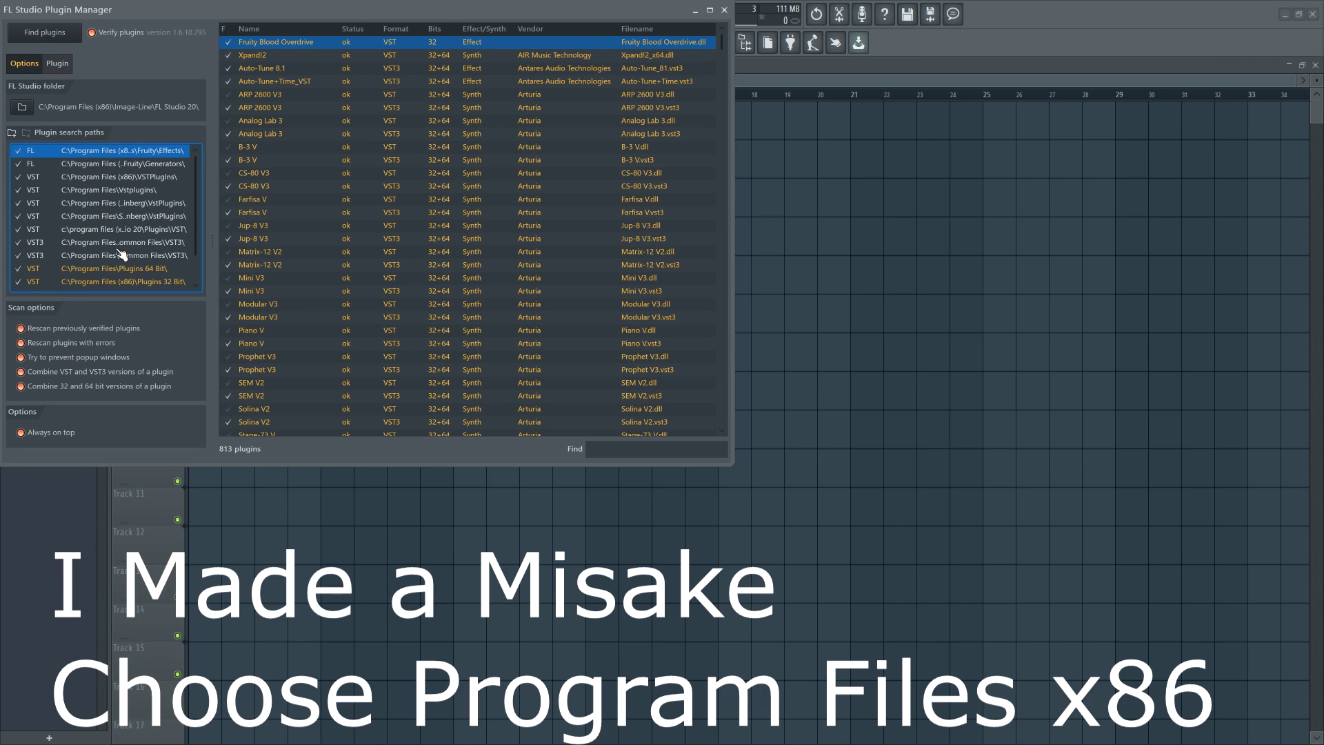
left_click(12, 133)
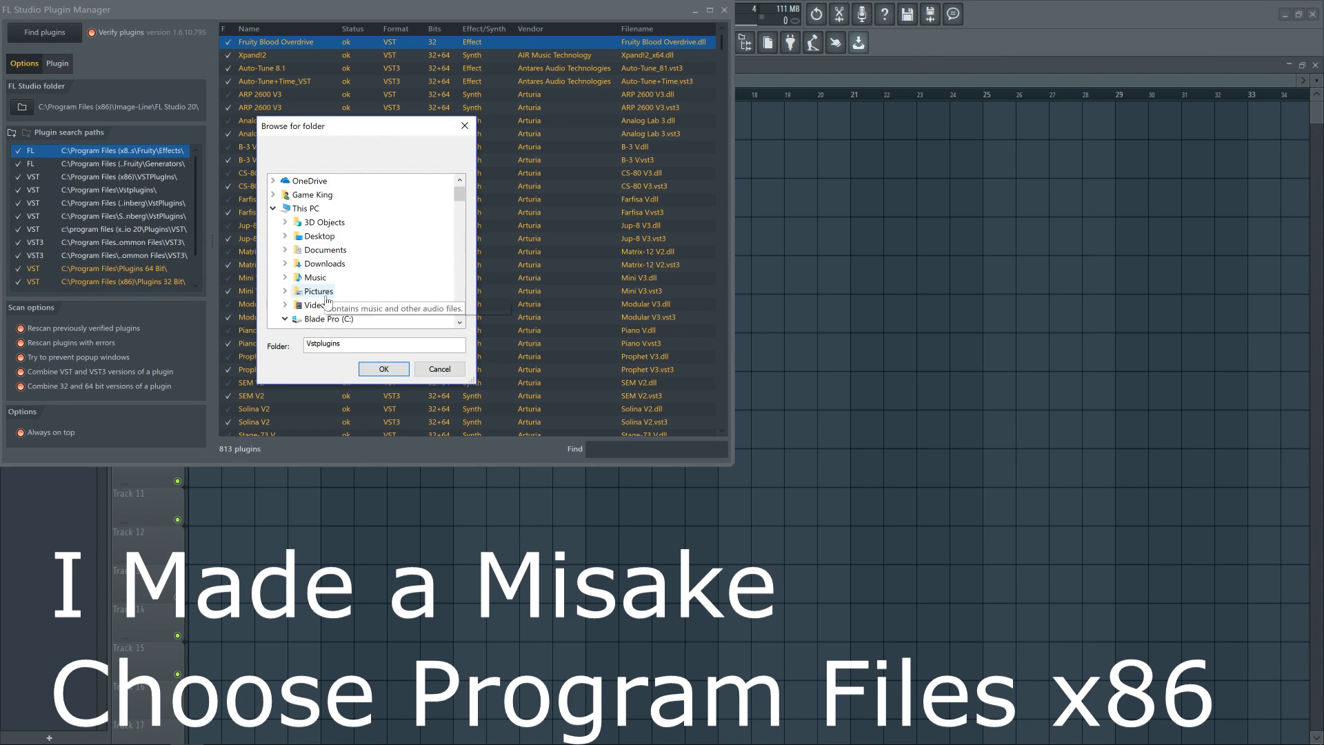
left_click(285, 319)
scroll(305, 313, "down", 5)
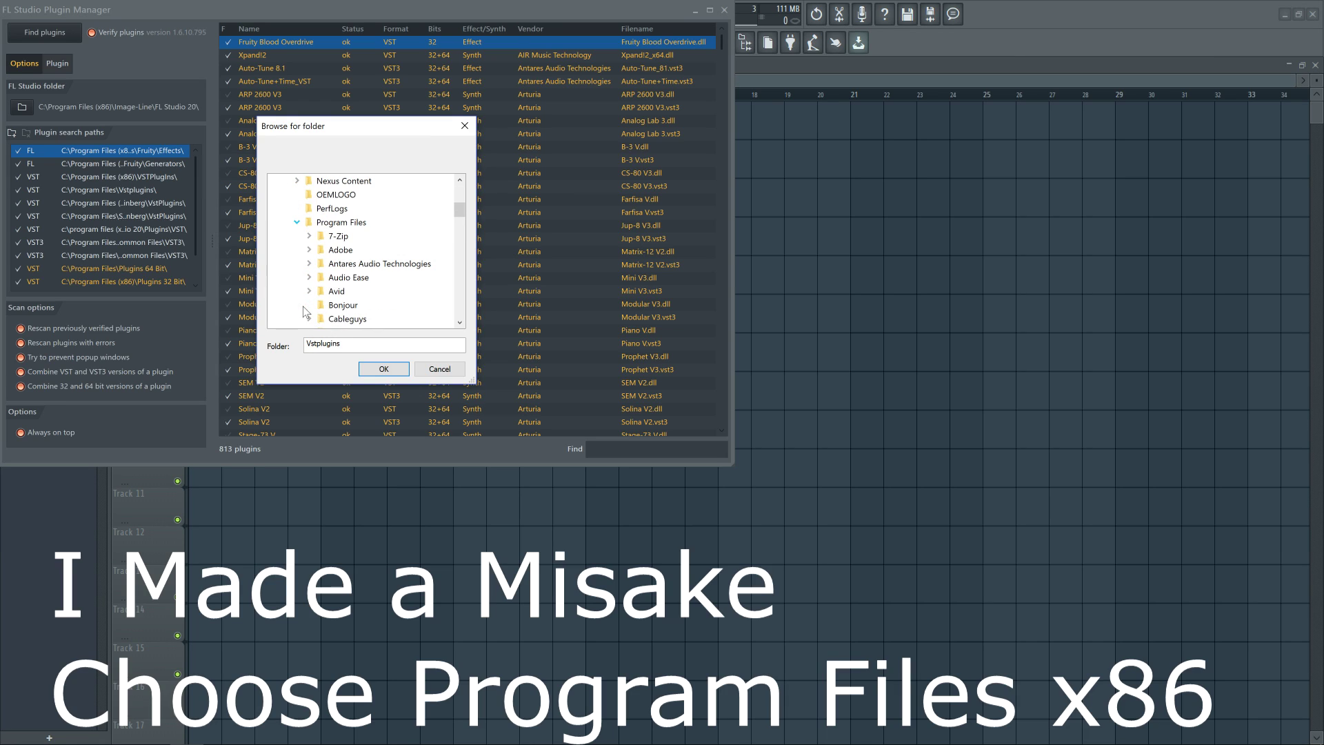
left_click(296, 222)
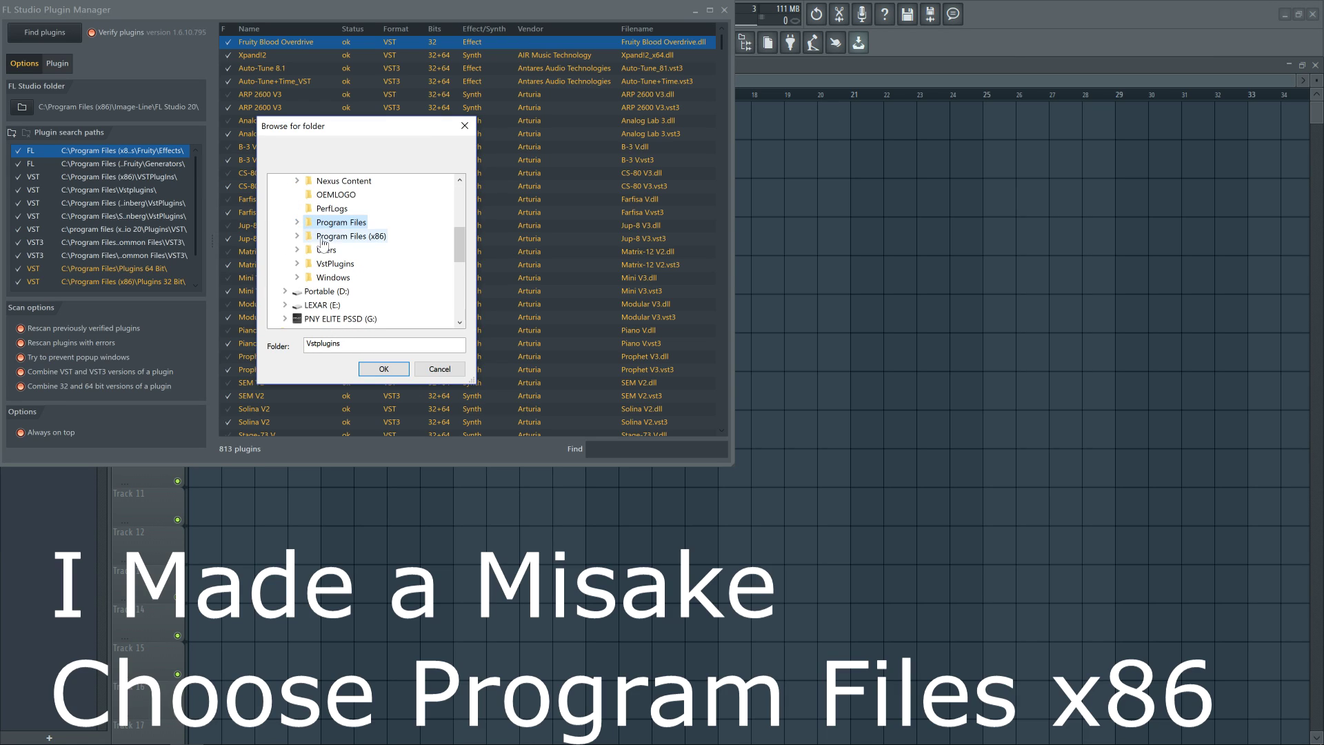
left_click(297, 236)
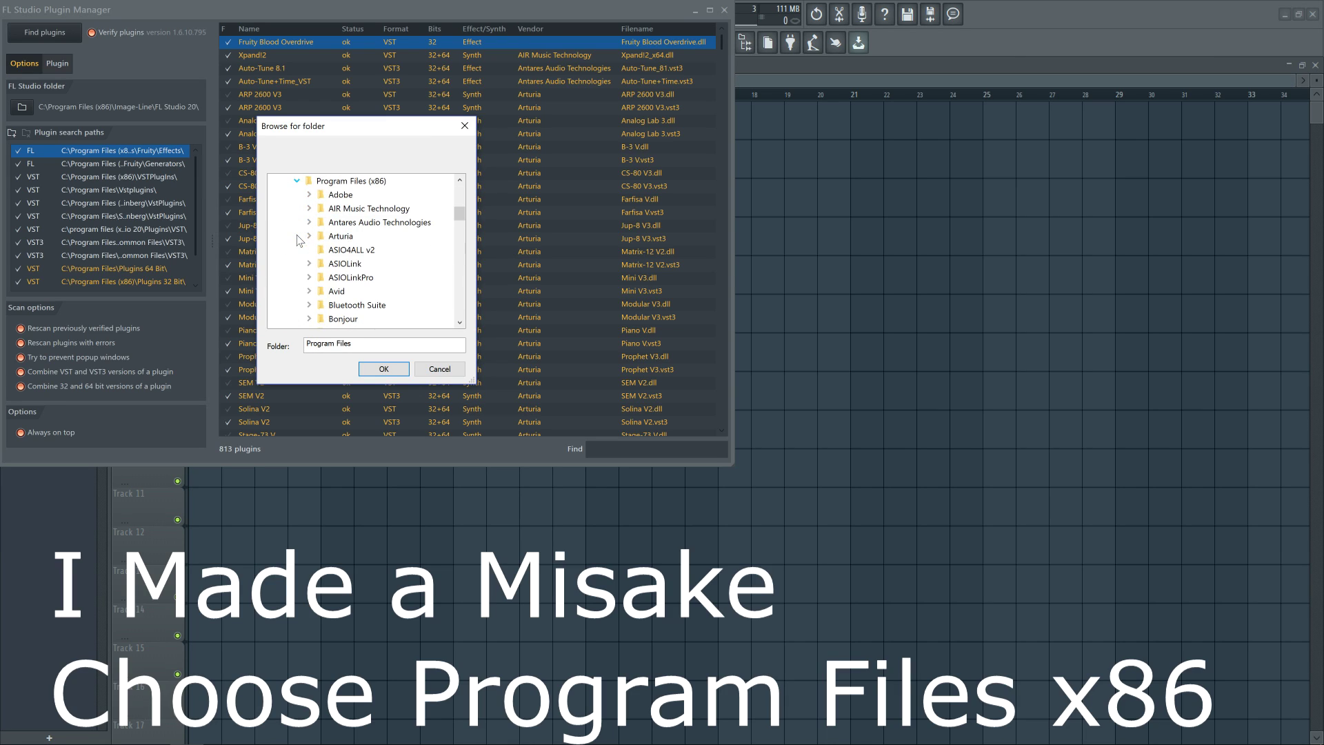
scroll(386, 283, "down", 6)
scroll(386, 284, "down", 2)
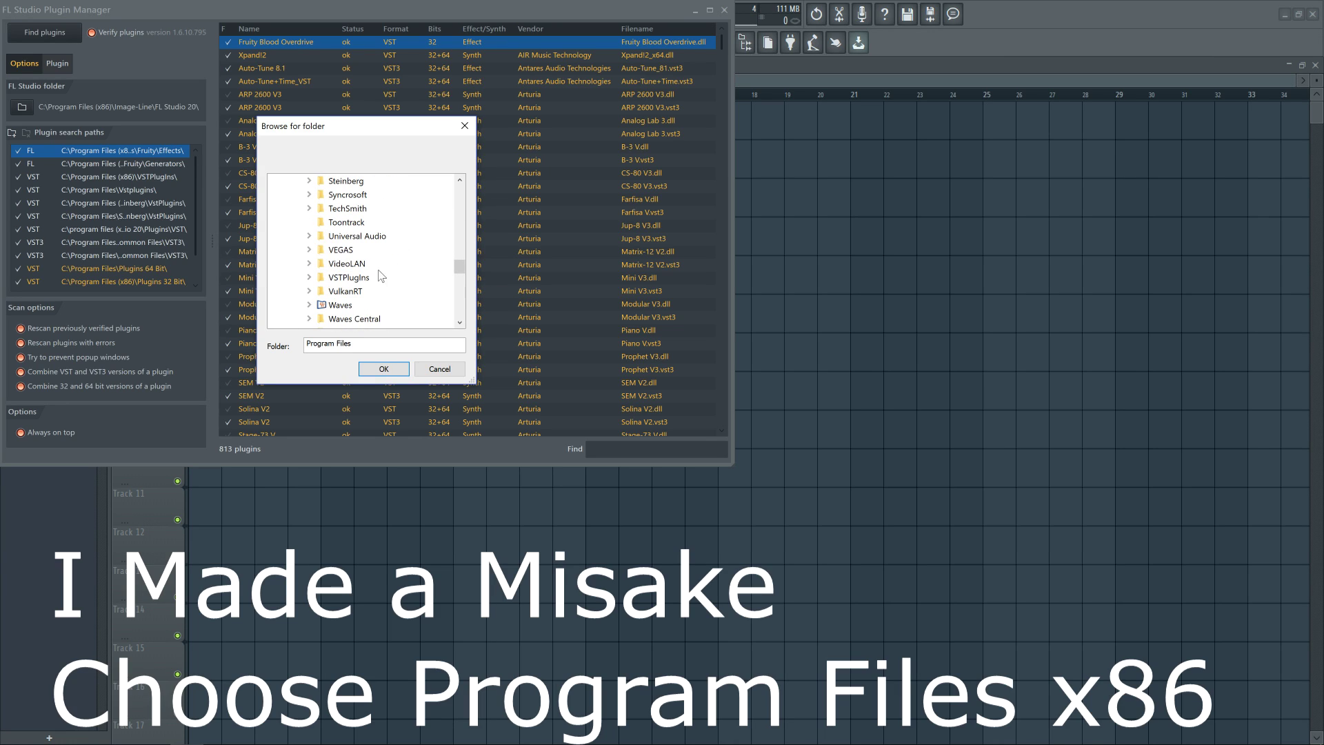
scroll(340, 287, "up", 10)
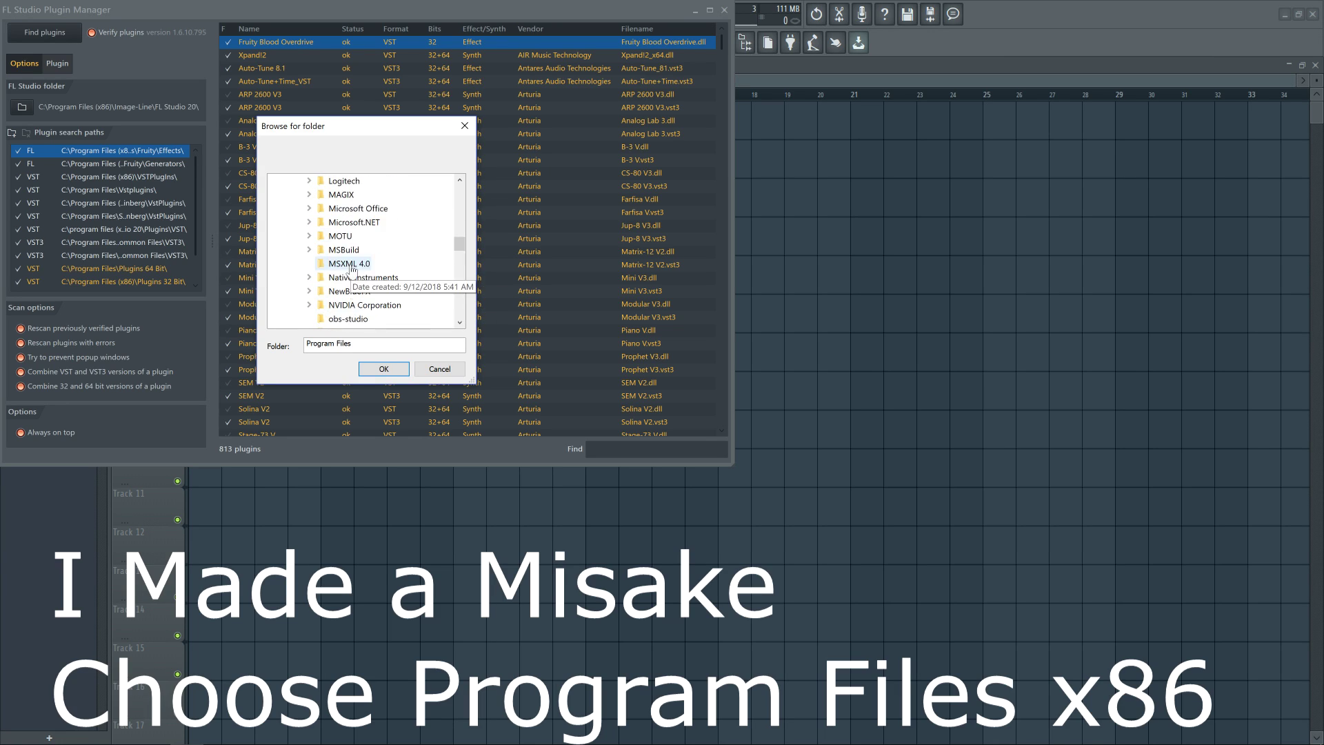
left_click(297, 222)
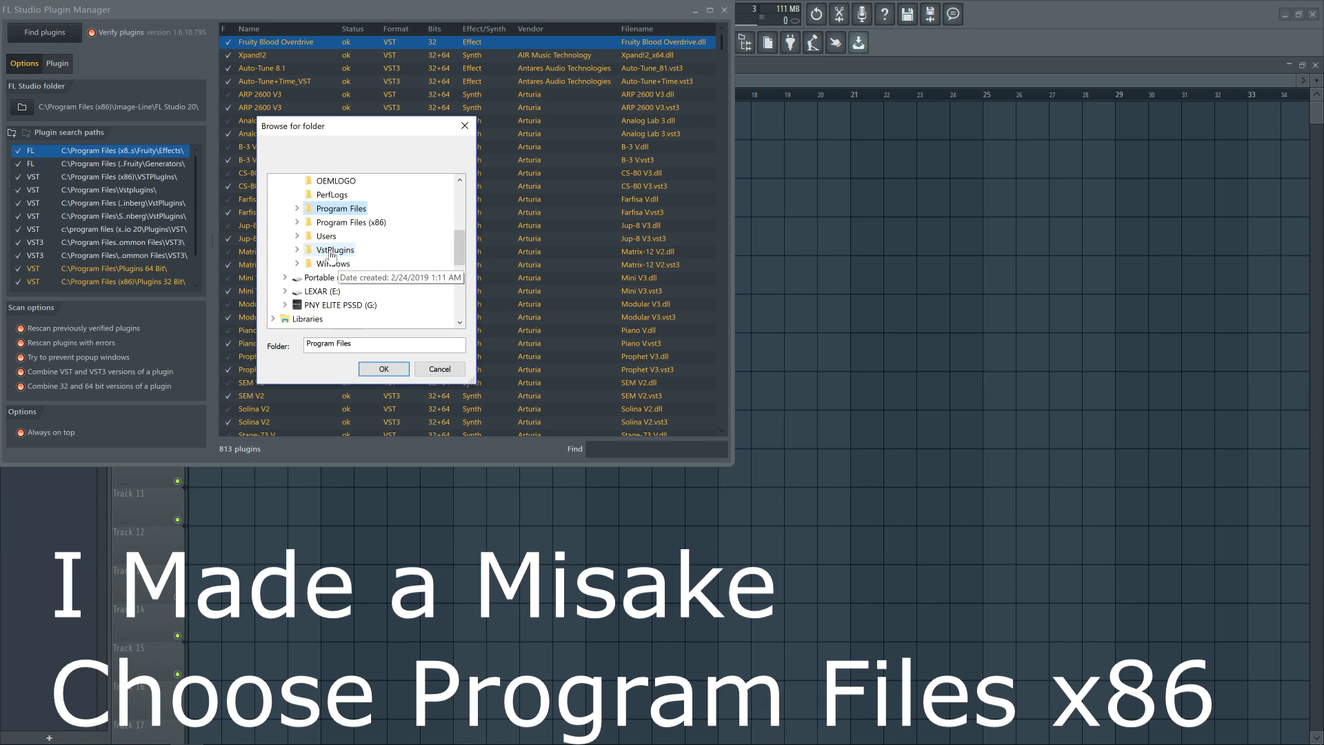
scroll(332, 255, "up", 1)
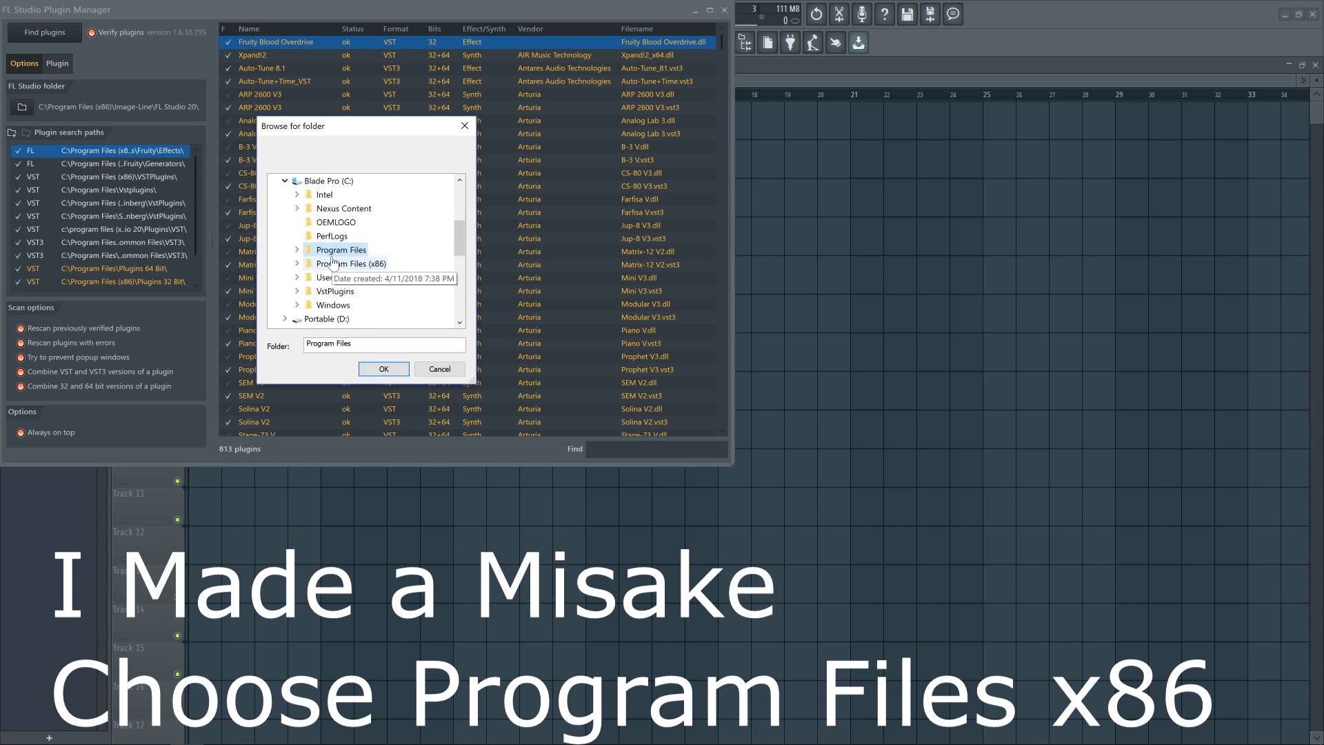
left_click(439, 369)
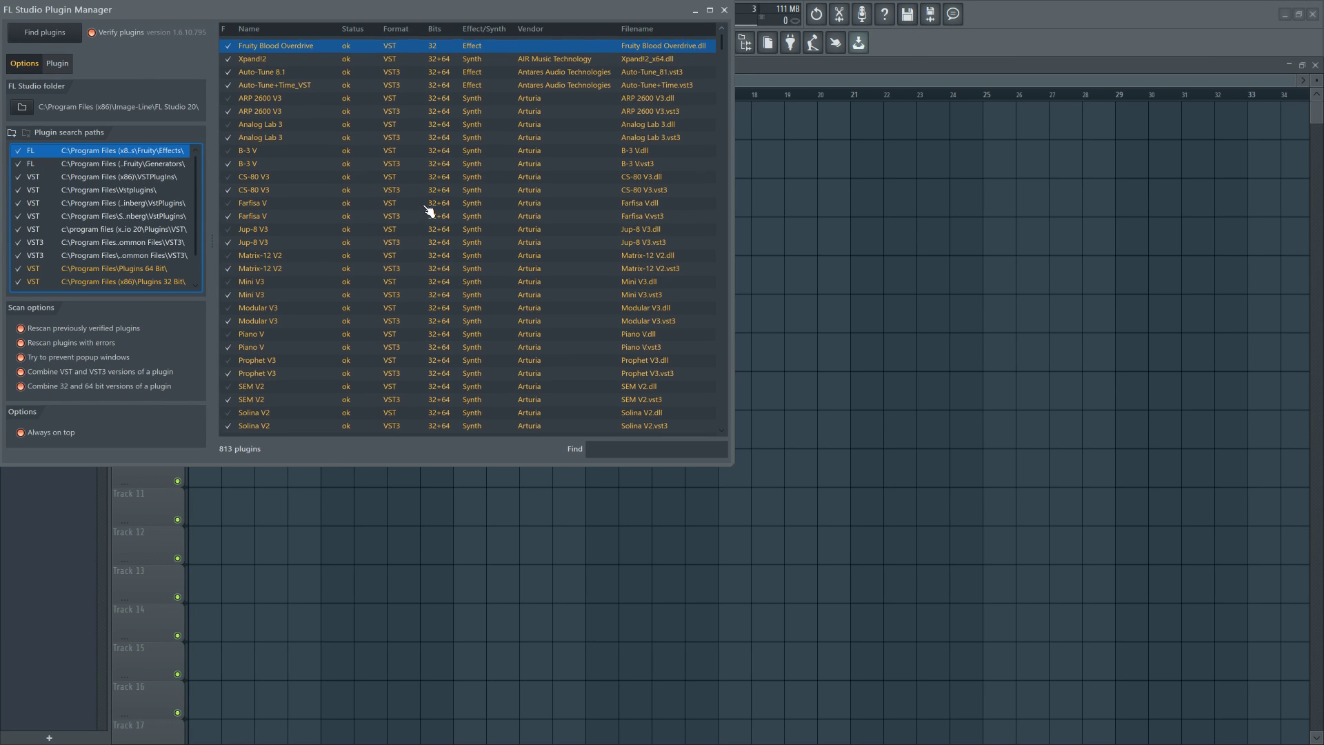
Check Vintage Fire's details as an ok 64-bit VST synth, then close the Plugin Manager
scroll(431, 193, "down", 6)
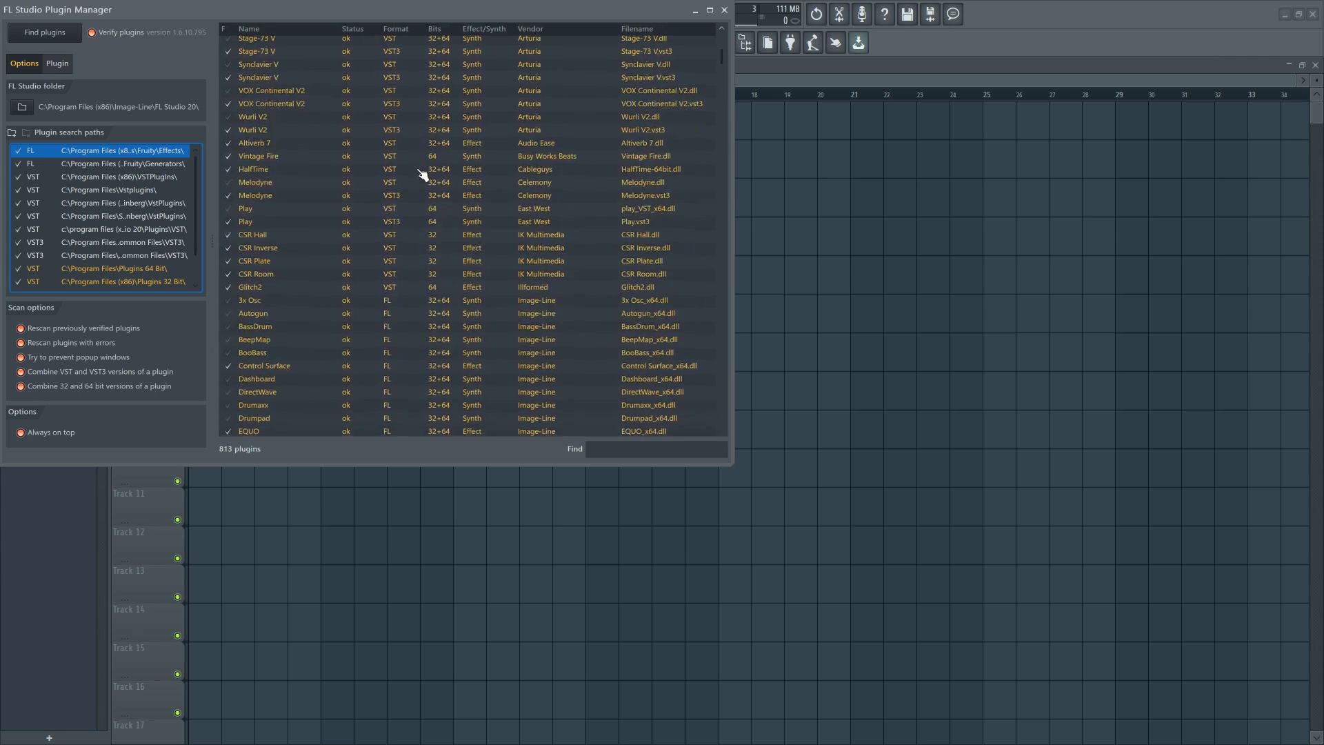
scroll(509, 139, "down", 2)
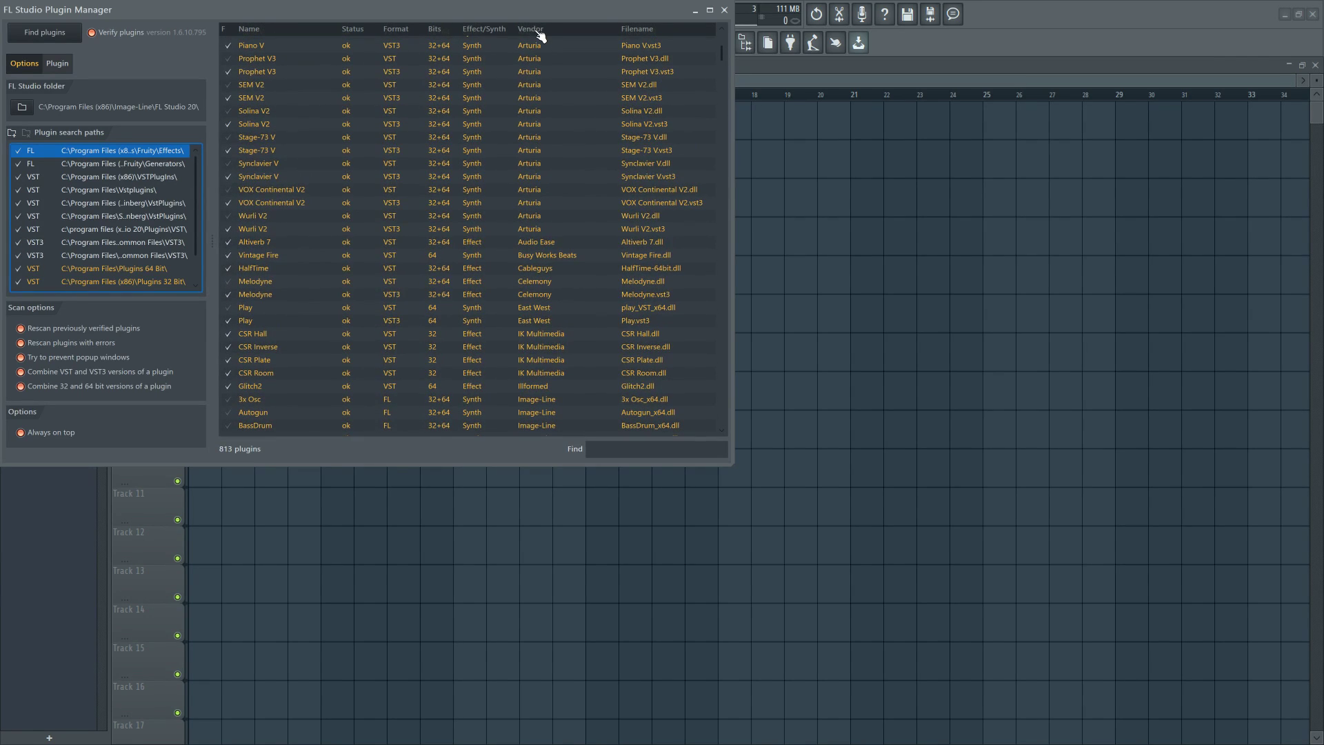
left_click(286, 256)
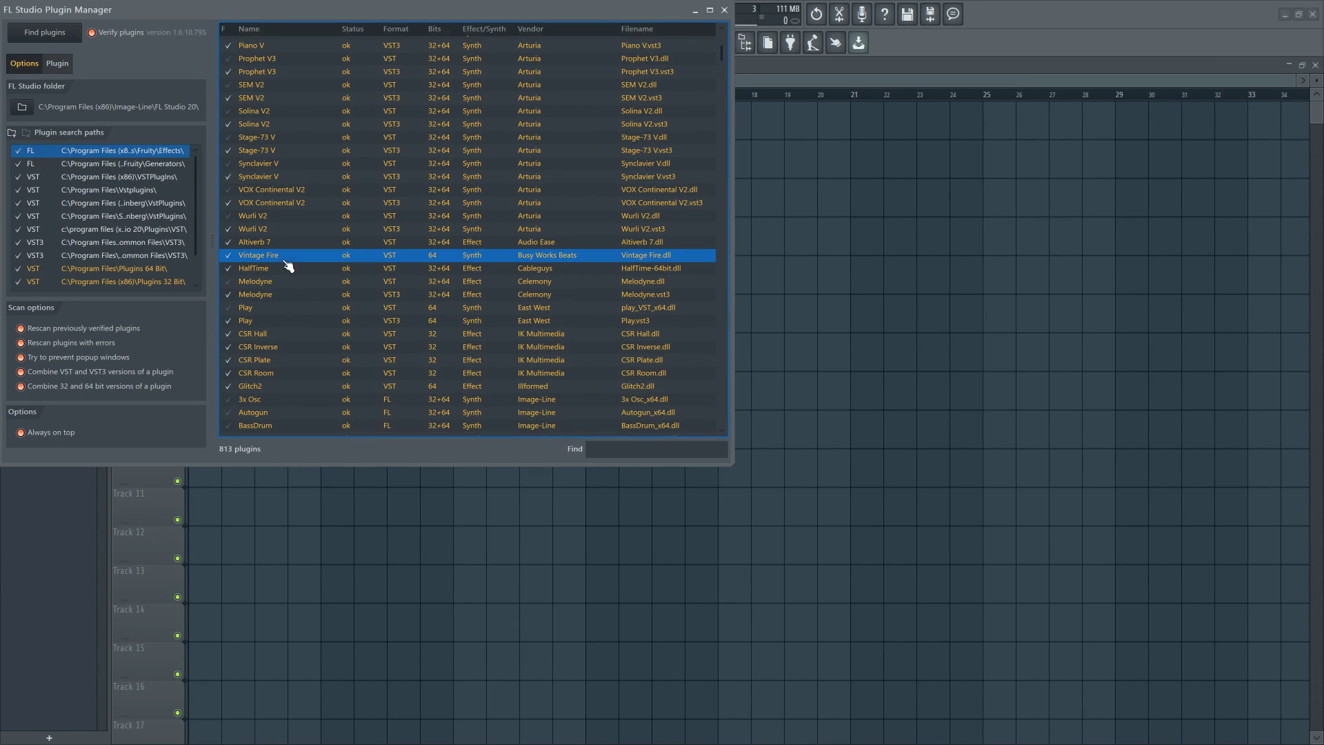
double_click(234, 258)
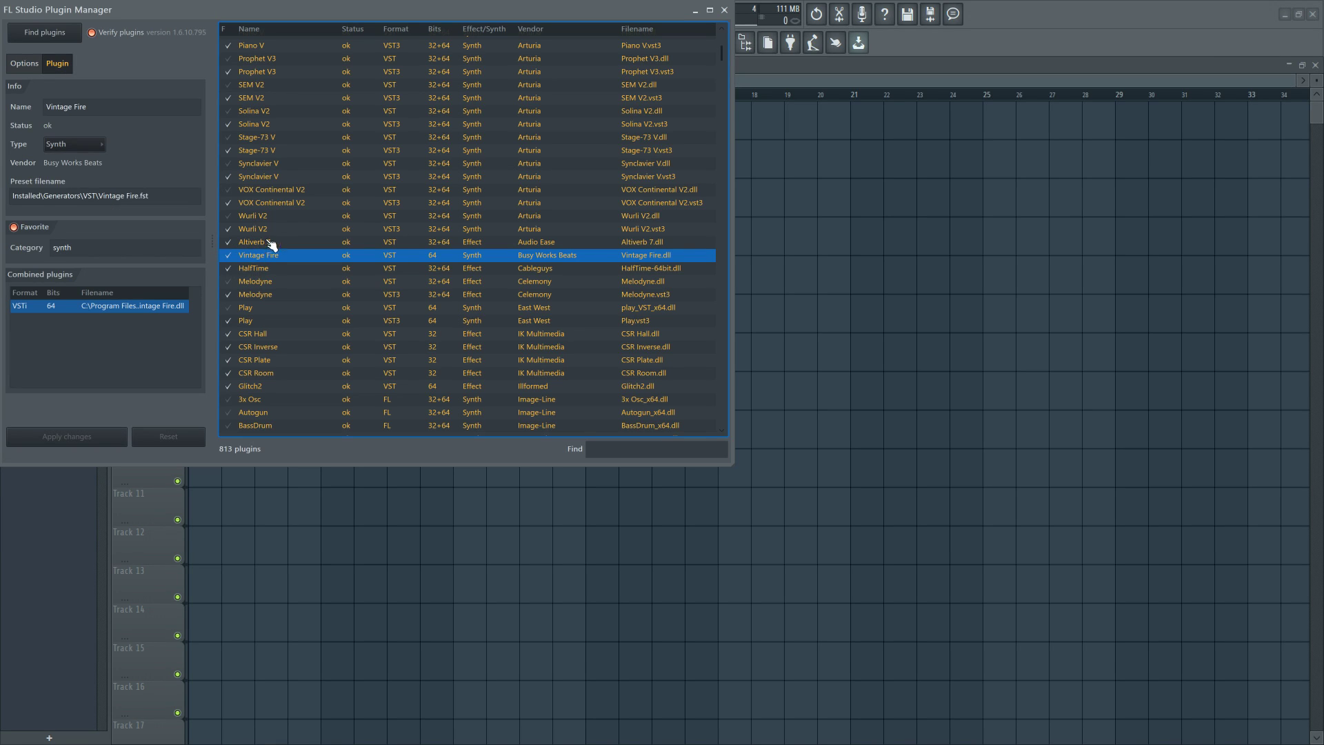
left_click(724, 9)
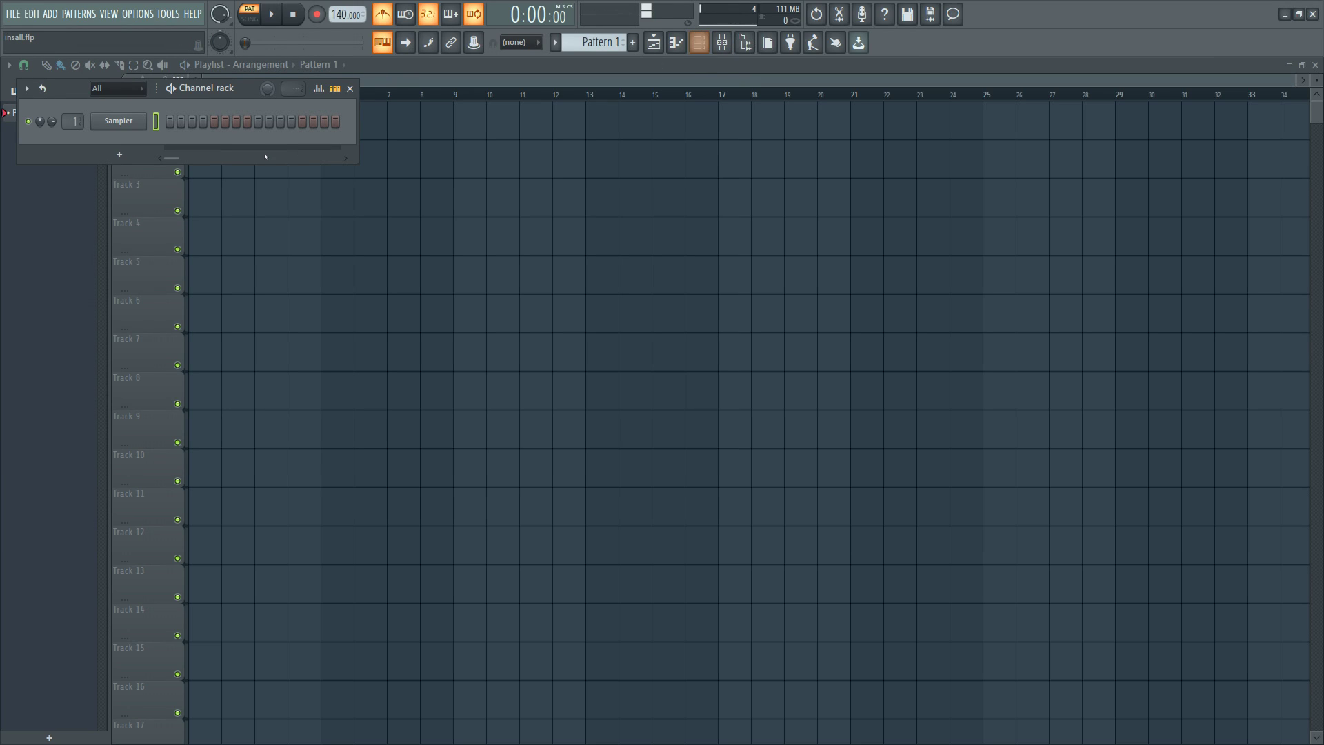
Add a Vintage Fire channel and load its Bells - Big Rings preset
left_click(132, 158)
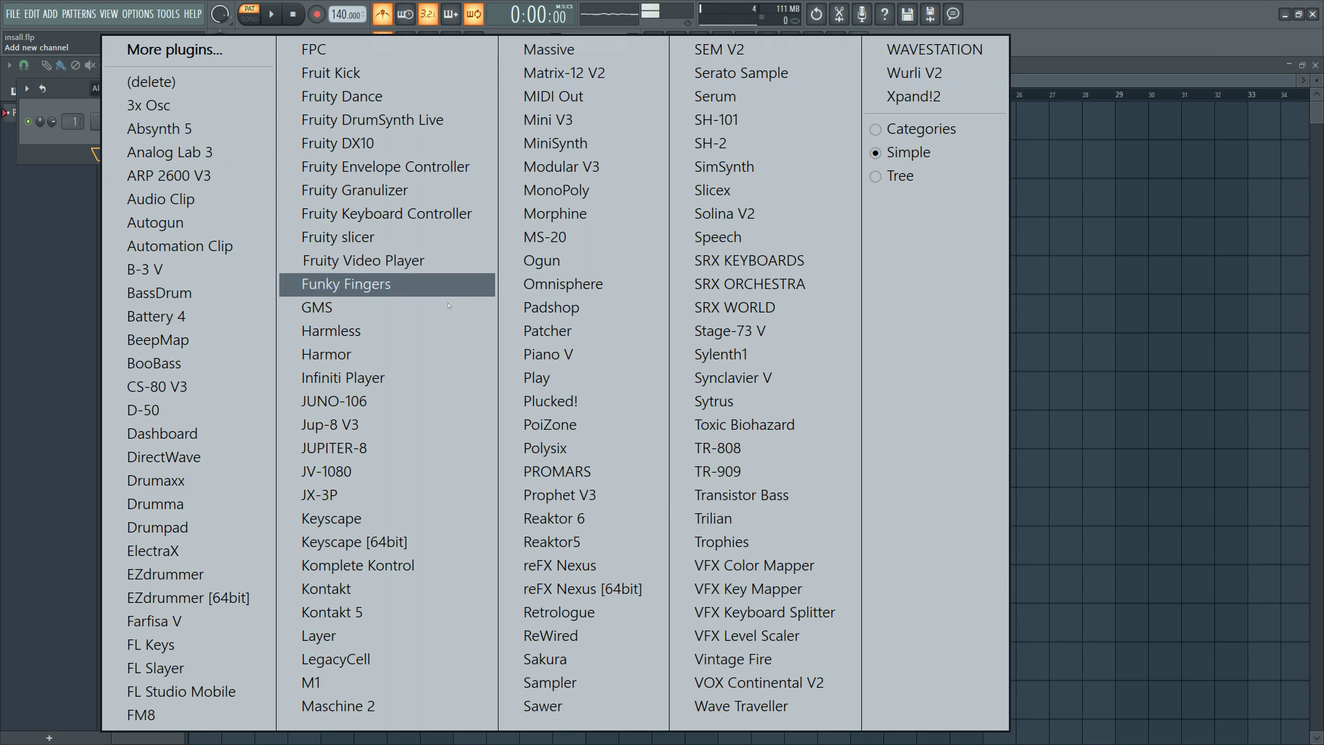
left_click(793, 659)
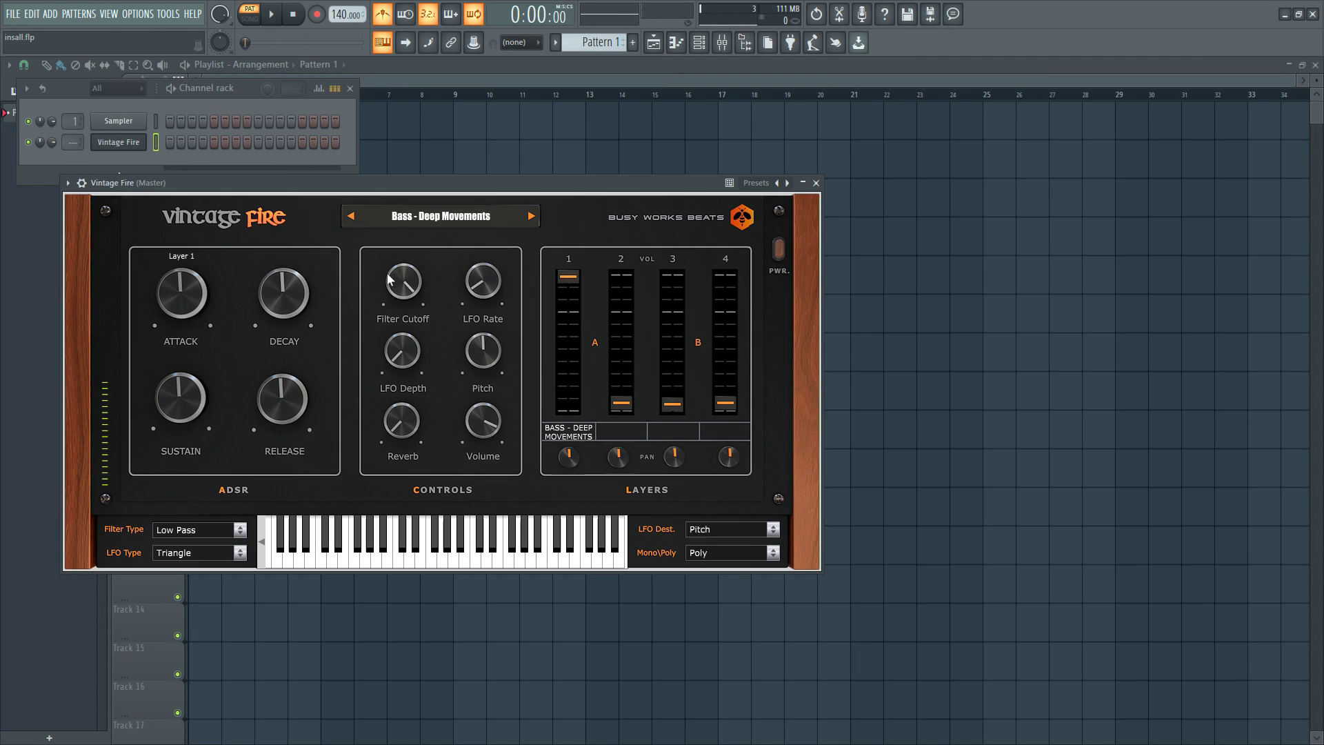
left_click(455, 221)
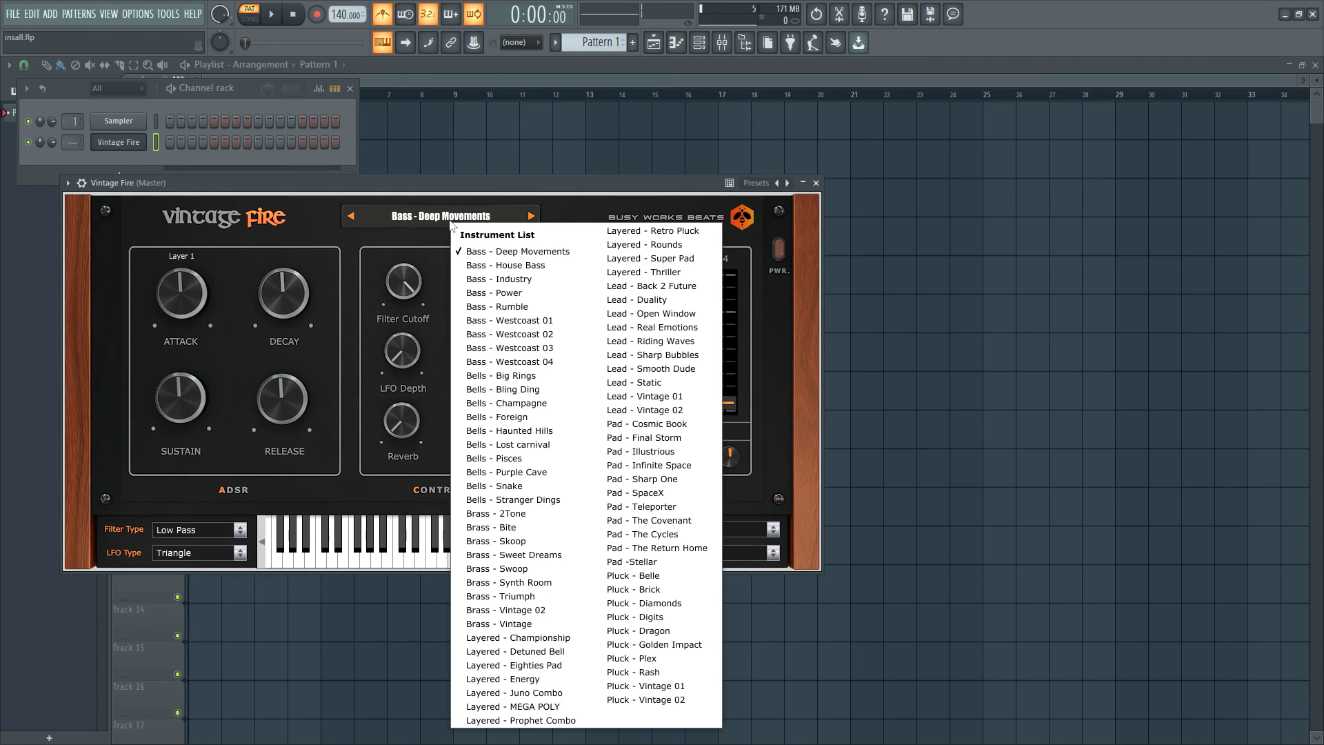
left_click(516, 377)
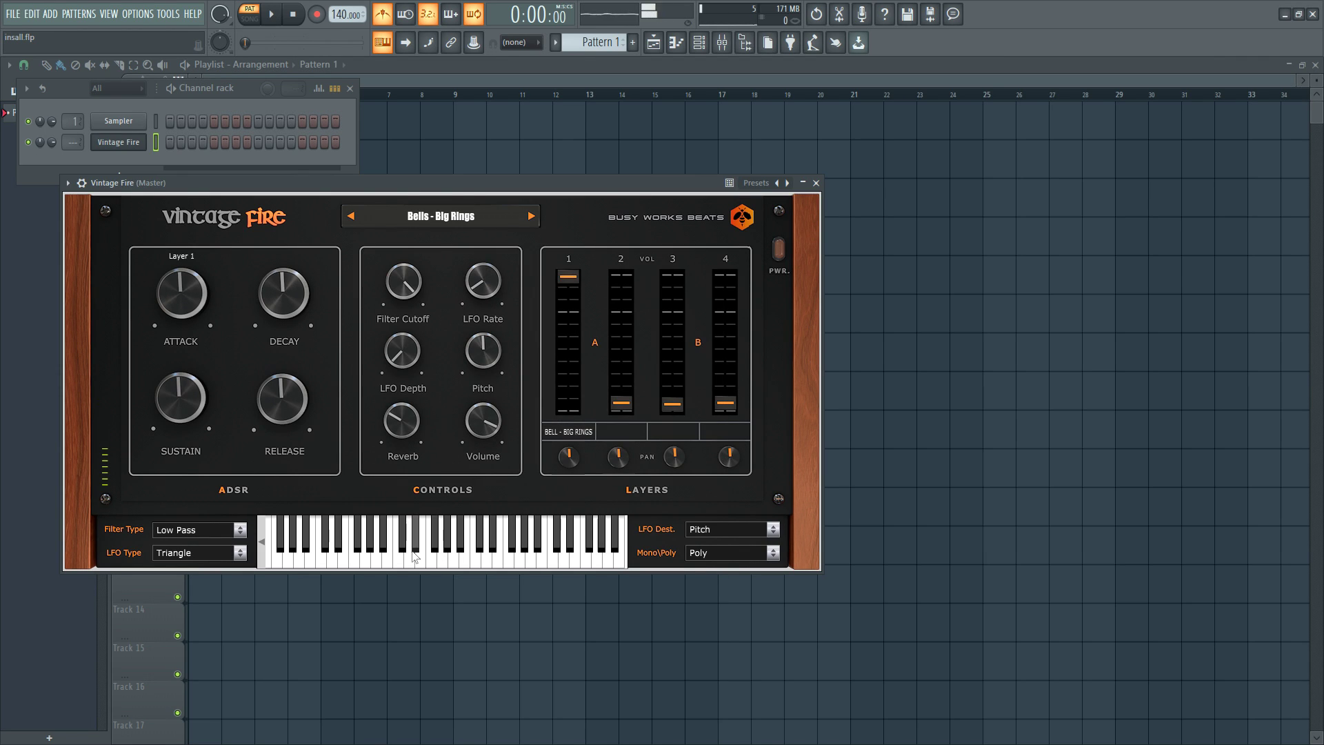
Play several keys to audition the bell sound, then close the Vintage Fire window
left_click(446, 550)
left_click(409, 555)
left_click(390, 555)
left_click(354, 556)
left_click(369, 541)
left_click(555, 559)
left_click(570, 548)
left_click(518, 558)
left_click(467, 559)
left_click(431, 542)
left_click(376, 541)
left_click(348, 559)
left_click(567, 558)
left_click(544, 558)
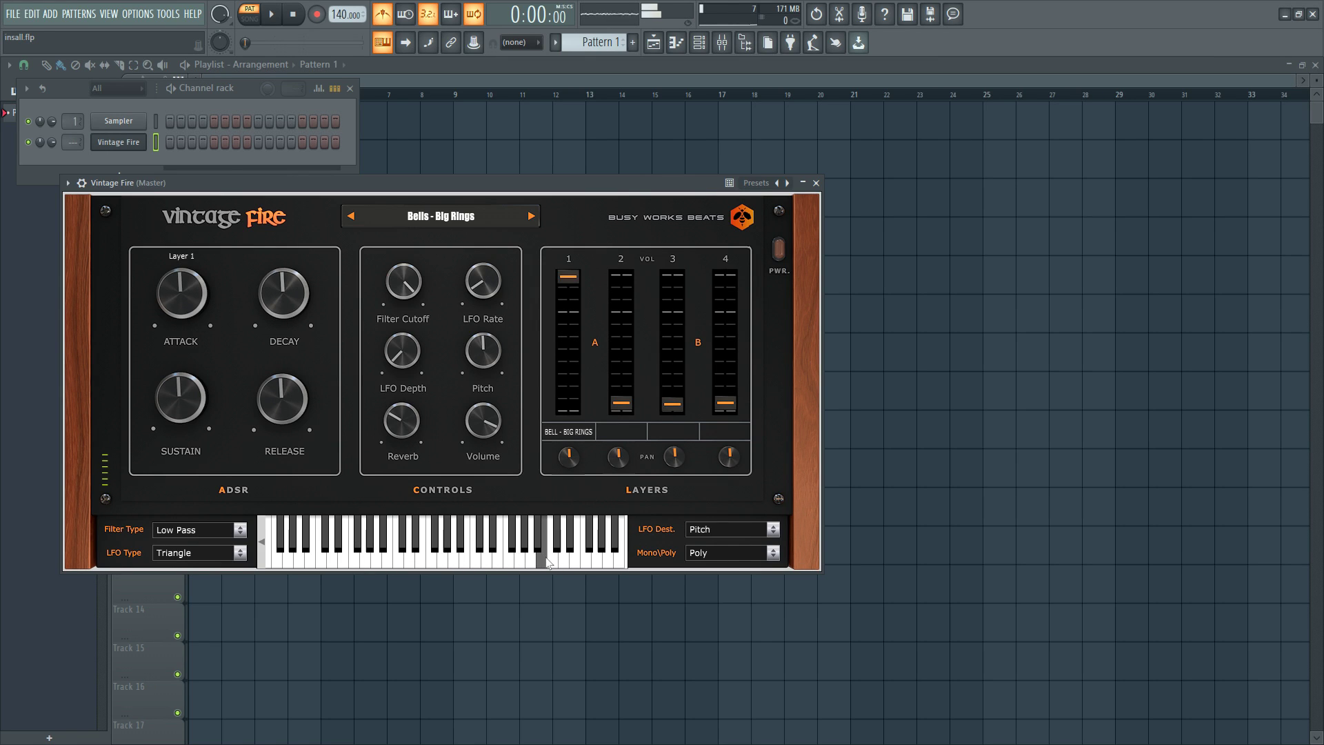
left_click(520, 555)
left_click(487, 555)
left_click(454, 552)
left_click(397, 552)
left_click(817, 183)
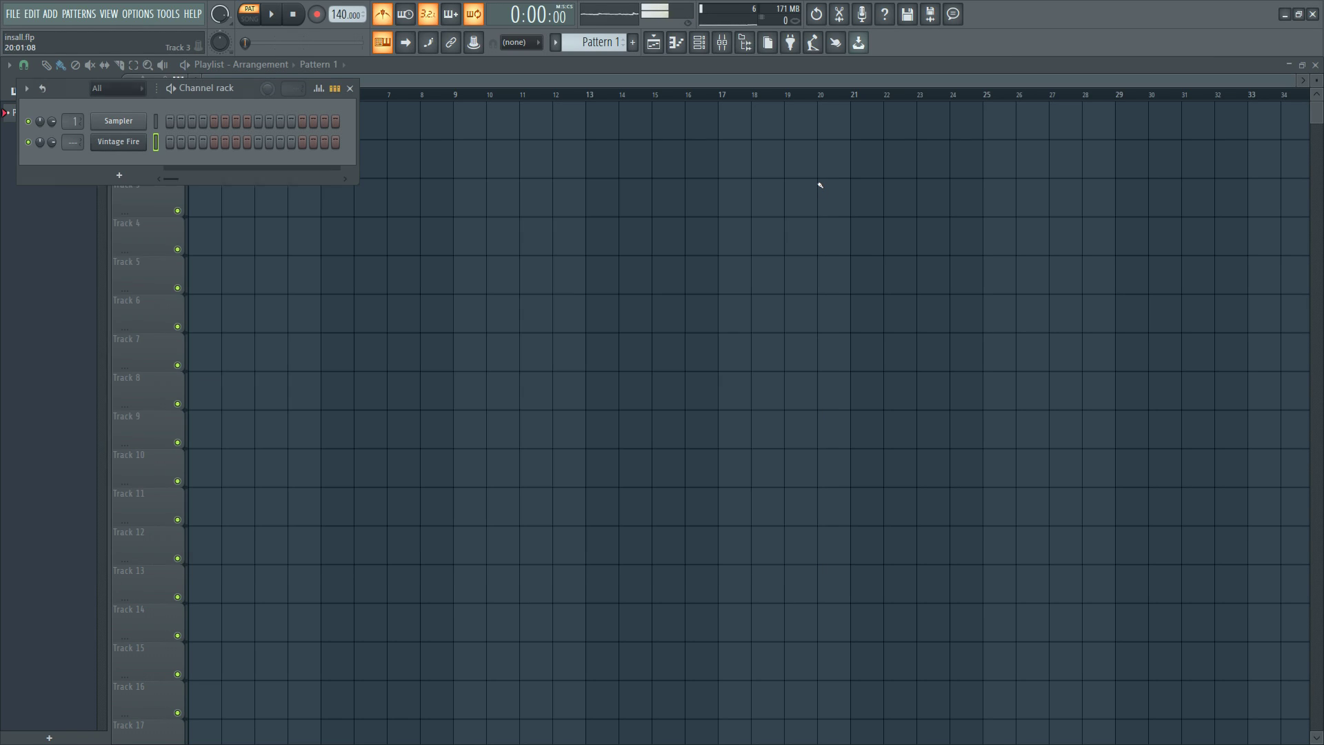